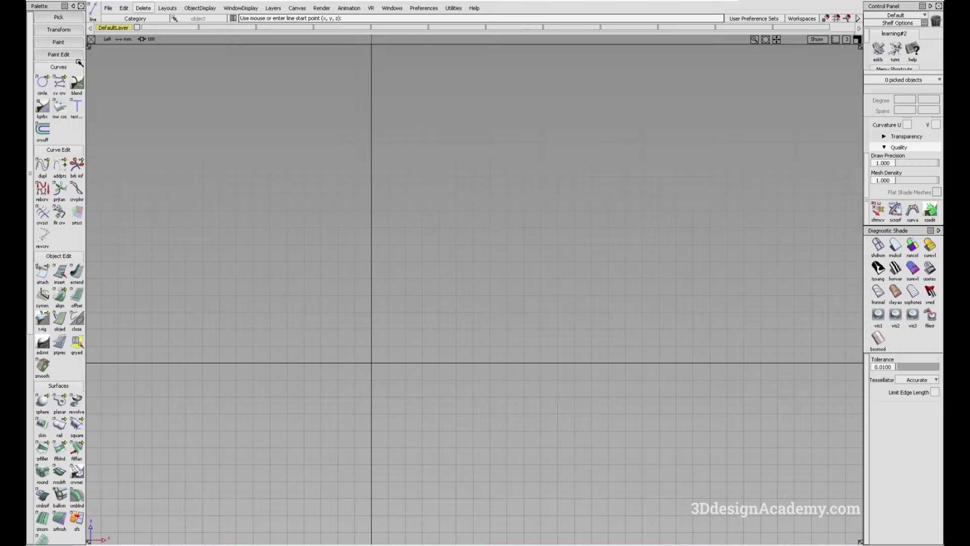
- Draw an open zigzag polyline of six straight segments with the Keypoint Polyline tool
left_click(43, 108)
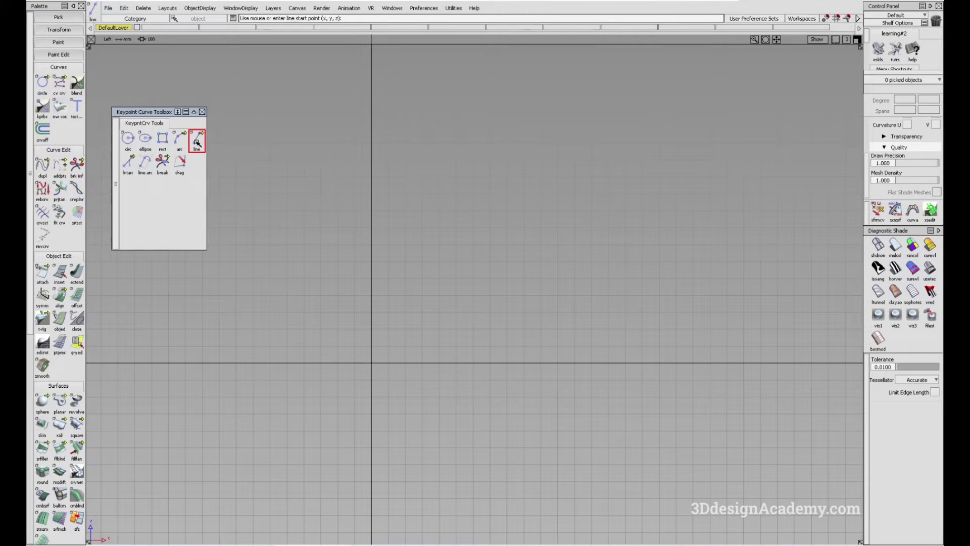
left_click_drag(197, 143, 232, 142)
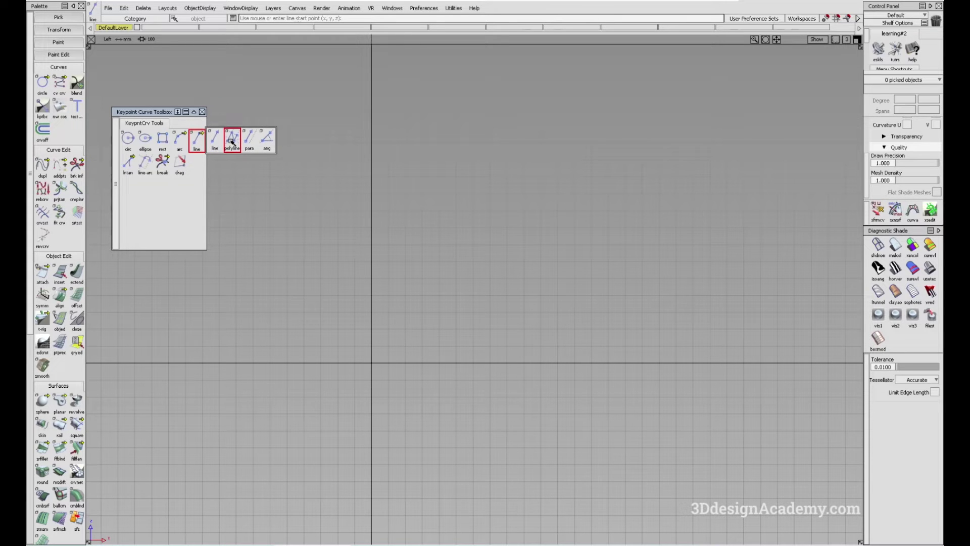
left_click_drag(231, 142, 232, 142)
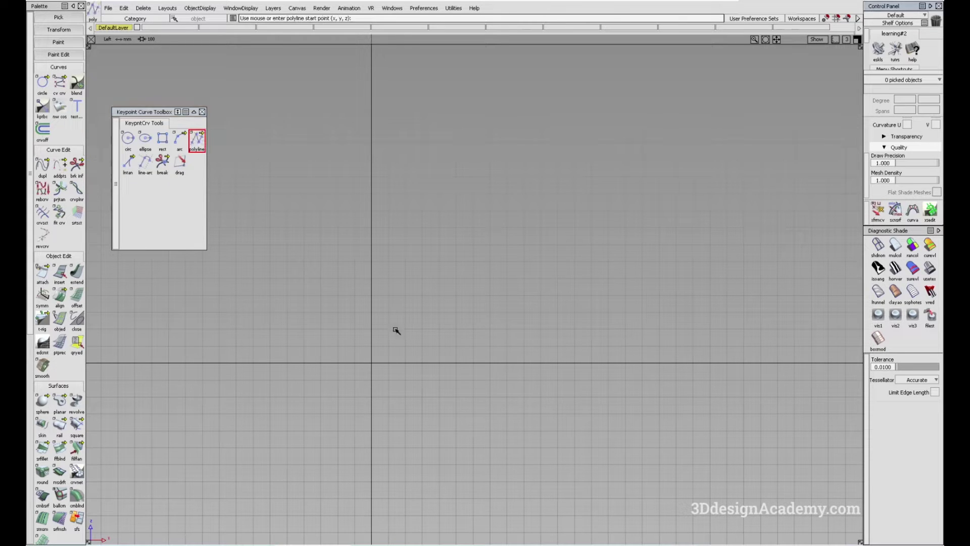
left_click(341, 326)
left_click(435, 275)
left_click(585, 349)
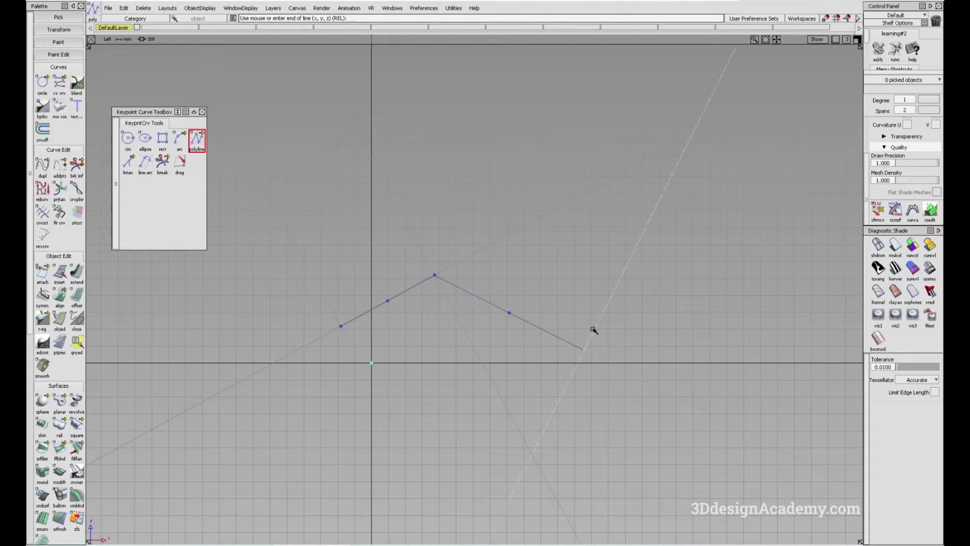
left_click(636, 264)
left_click(734, 246)
left_click(678, 173)
left_click(488, 178)
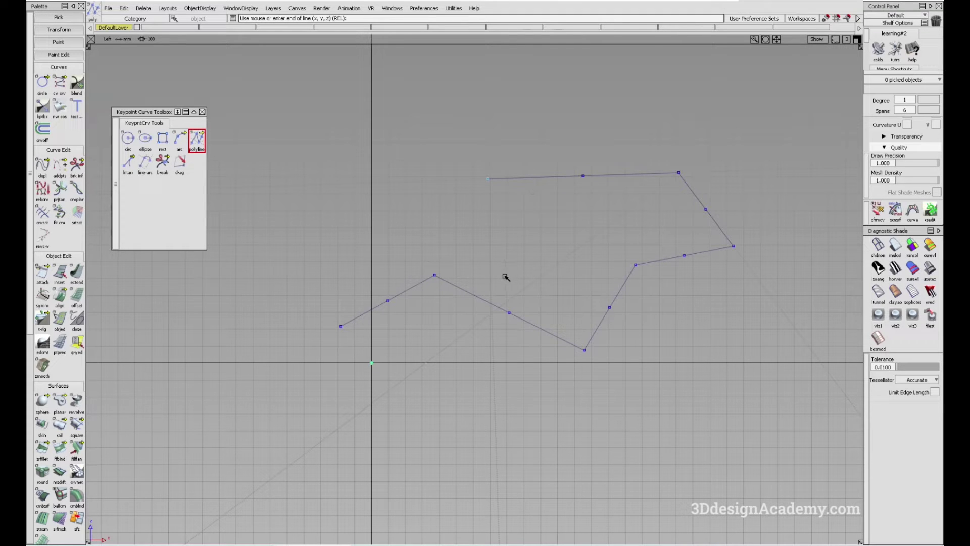
- Pick the polyline, show its information, and set its first segment's length to 500 mm
left_click_drag(499, 282, 488, 242, "ctrl+shift")
left_click(467, 284)
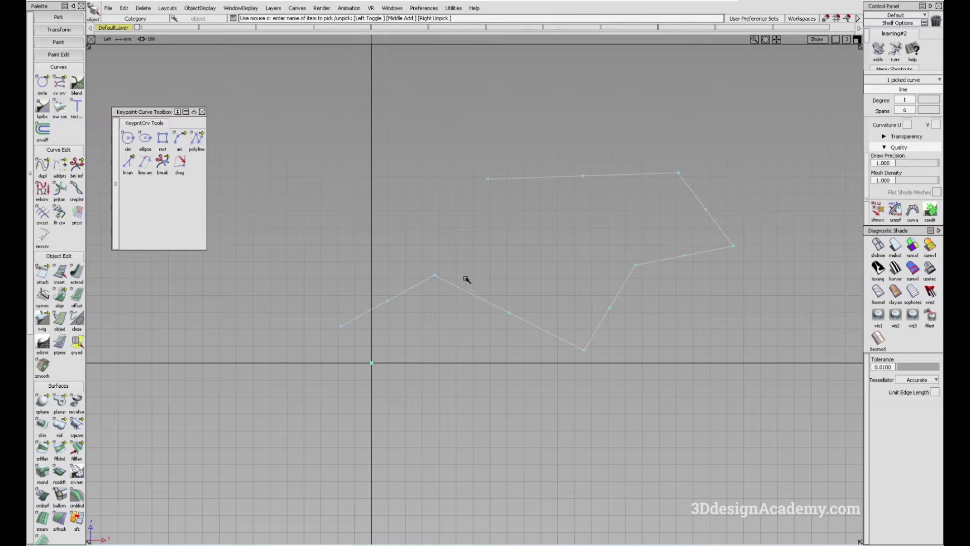
left_click_drag(542, 289, 540, 264, "ctrl+shift")
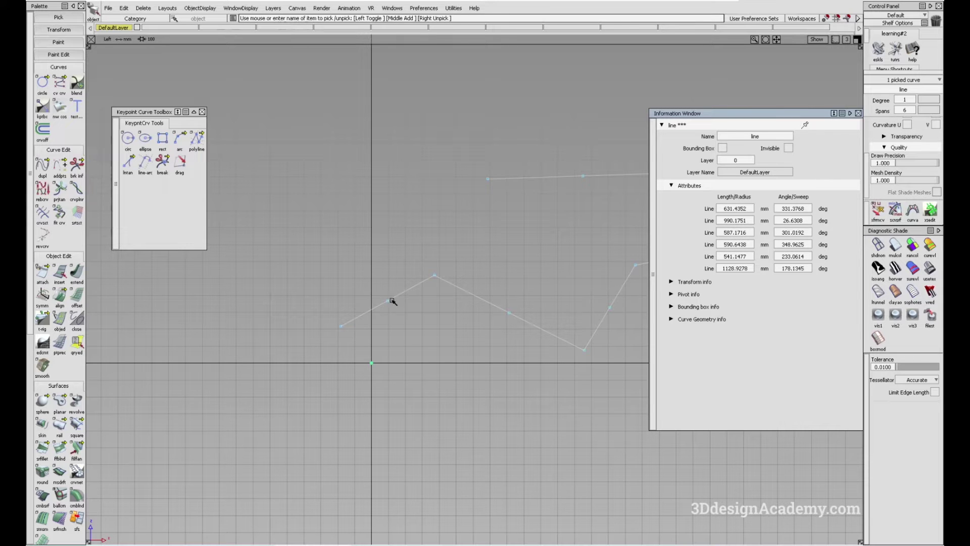
left_click(748, 209)
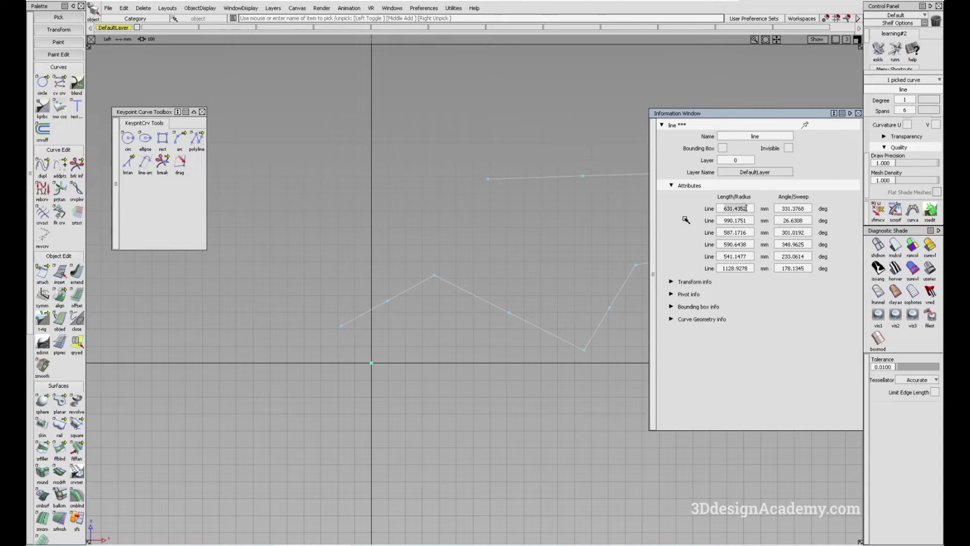
type("500")
key("Return")
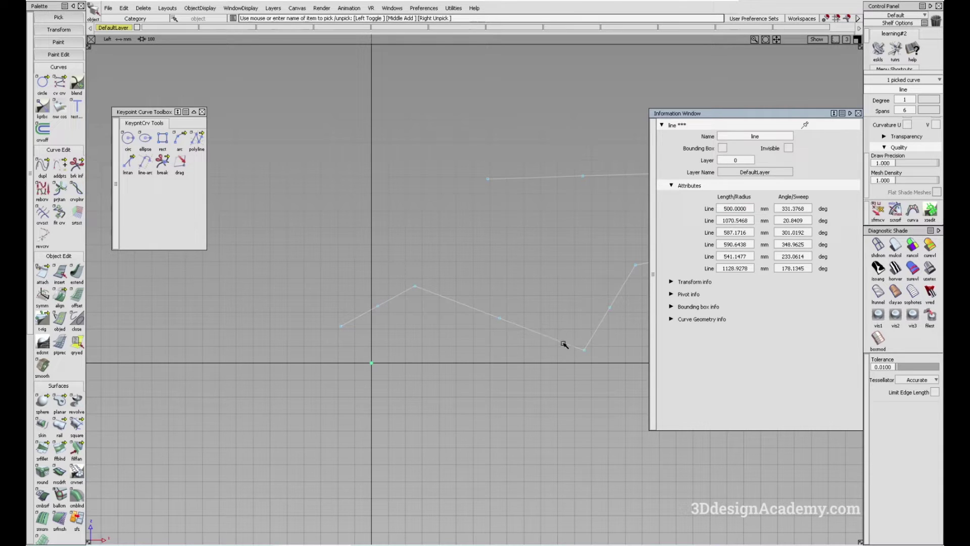
- Set the length of the polyline's second segment to 700 mm and clear the selection
left_click(752, 222)
type("700")
key("Return")
middle_click_drag(589, 275, 461, 282, "alt+shift")
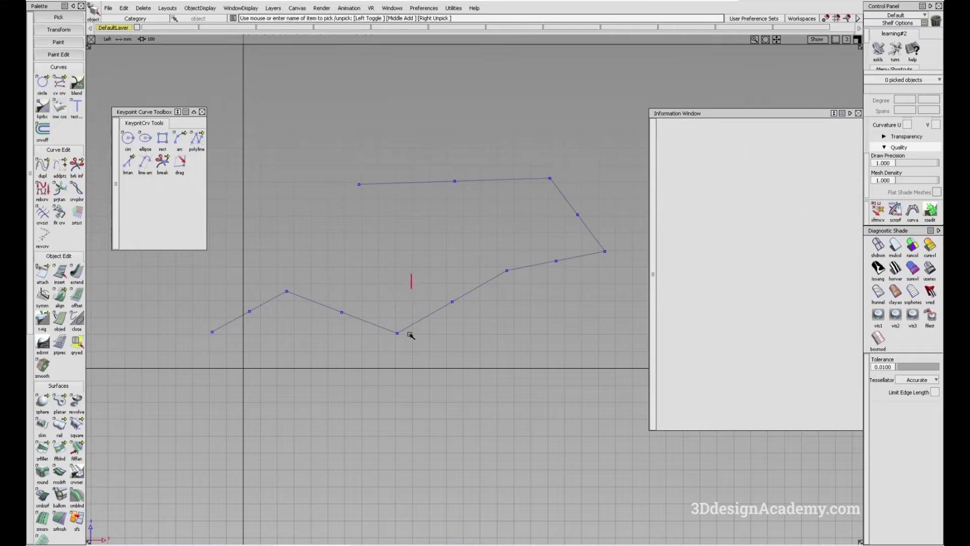
middle_click_drag(353, 358, 396, 329, "alt+shift")
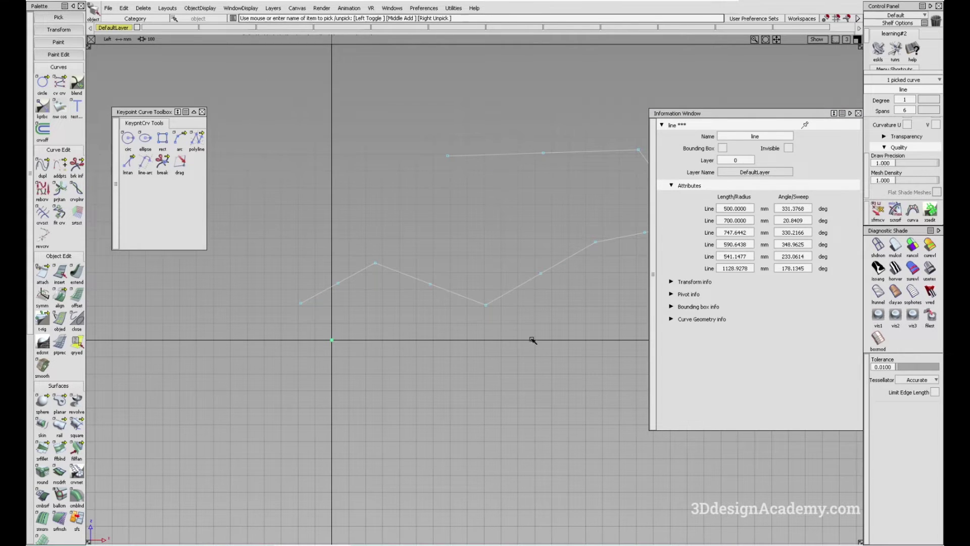
key("shift+alt")
middle_click_drag(357, 345, 396, 351, "alt+shift")
left_click(295, 314)
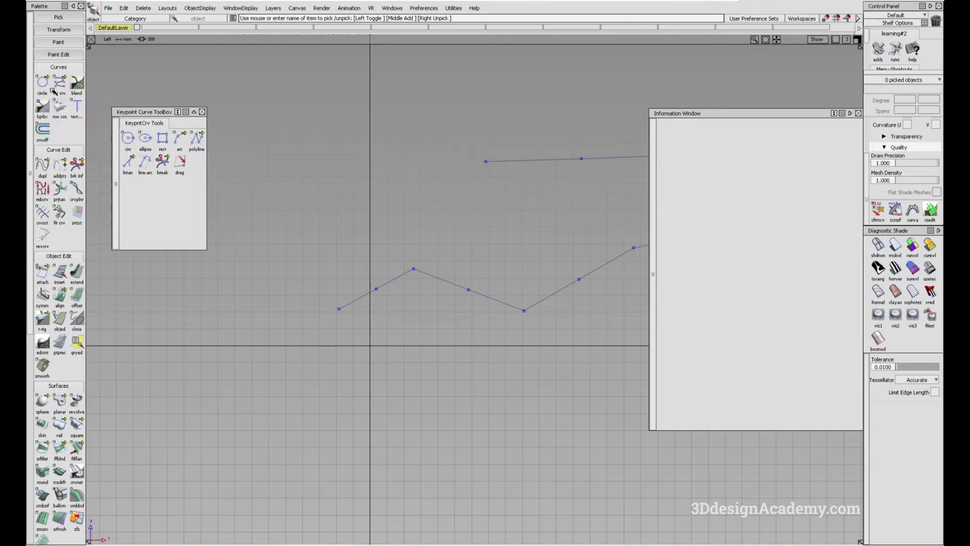
- Pick the polyline again and set its first segment's angle to 330 degrees
left_click_drag(537, 242, 531, 384)
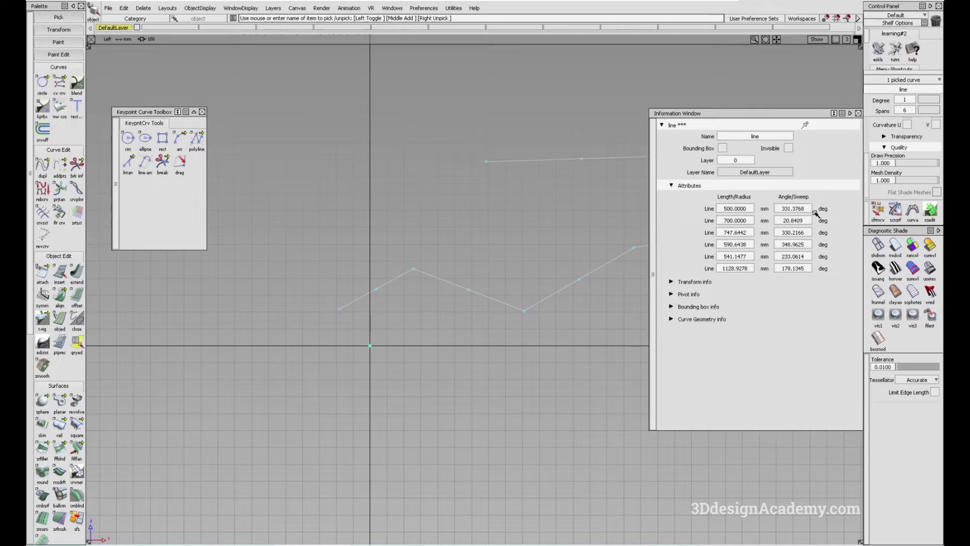
left_click(807, 209)
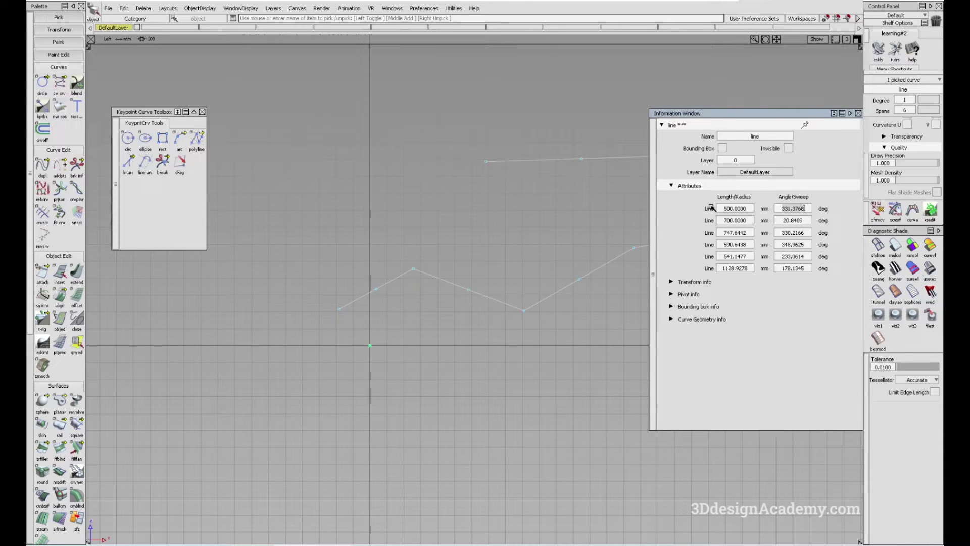
type("330")
key("Return")
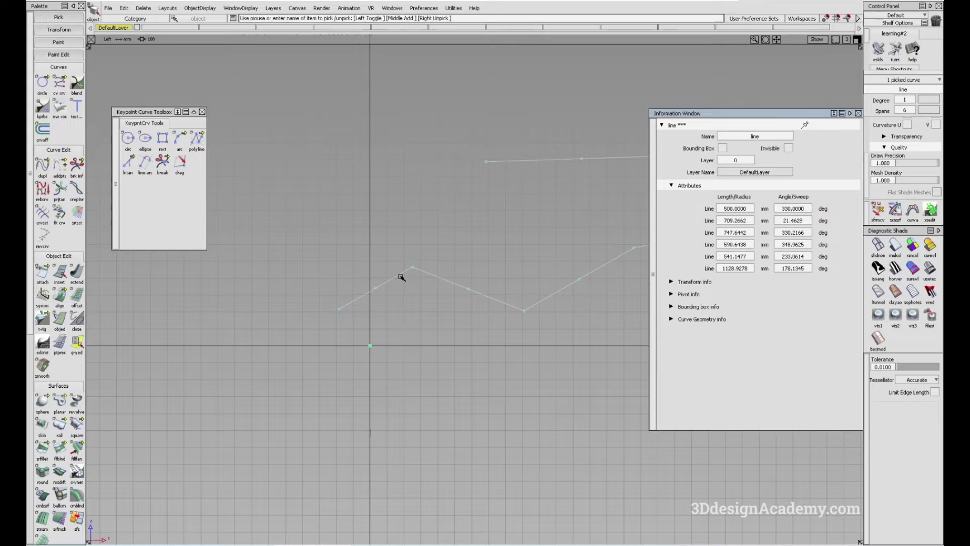
- Draw a horizontal two-point edit point curve as a reference line from the polyline's start point
left_click(399, 274)
middle_click_drag(357, 308, 378, 308, "alt+shift")
left_click_drag(60, 82, 101, 83)
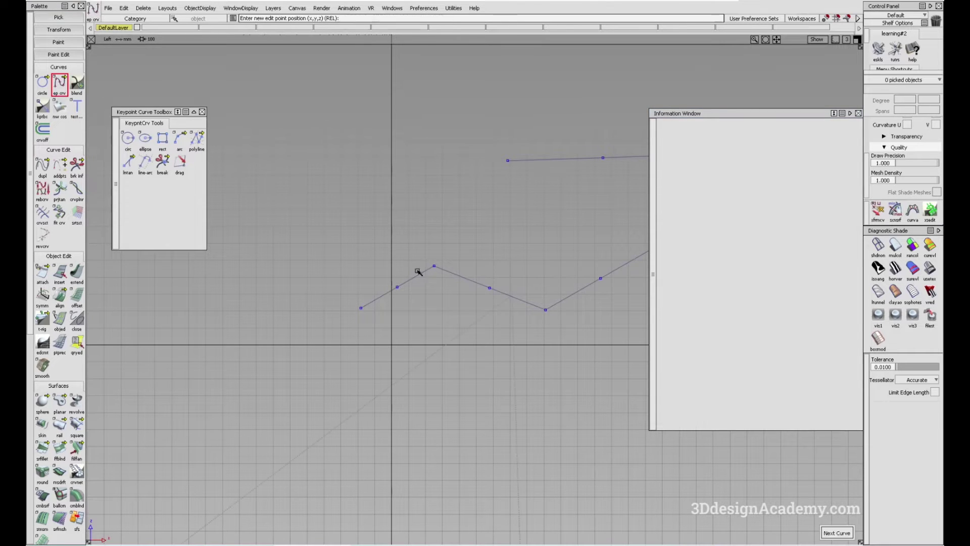
left_click(359, 308)
left_click(473, 308)
- Pick the polyline and set its second segment's angle to 20 degrees
mouse_move(434, 305)
left_mouse_down("ctrl+shift")
mouse_move(457, 326)
mouse_move(448, 286)
left_mouse_up("ctrl+shift")
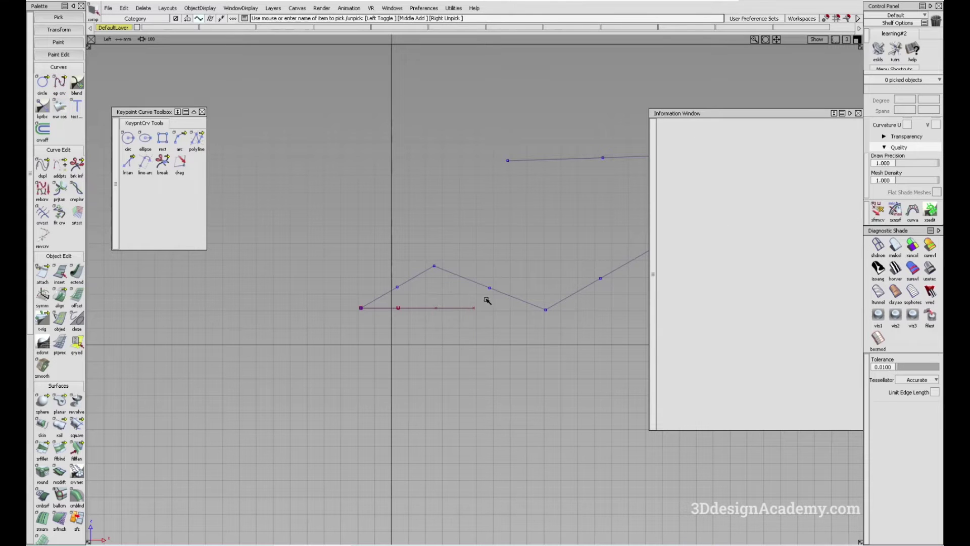
left_click(507, 283)
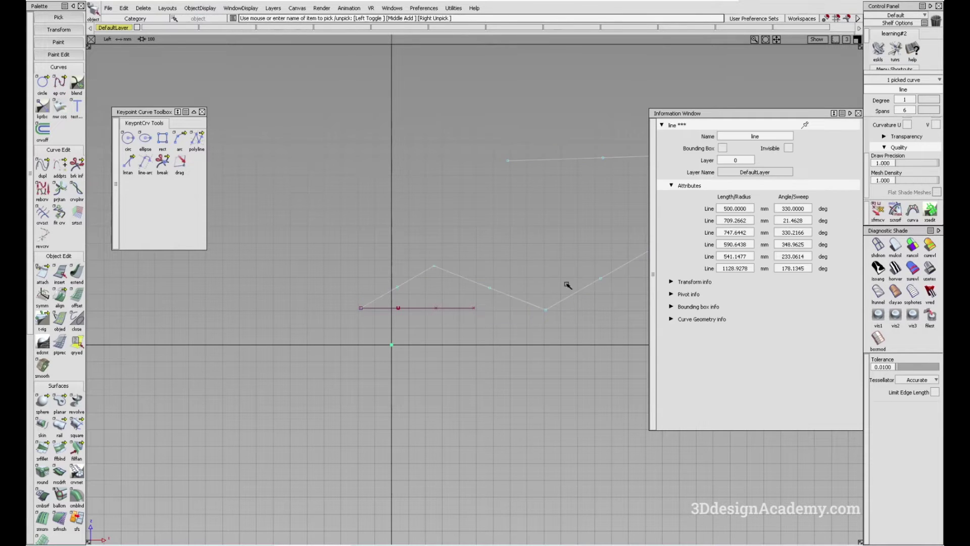
left_click_drag(803, 220, 701, 233)
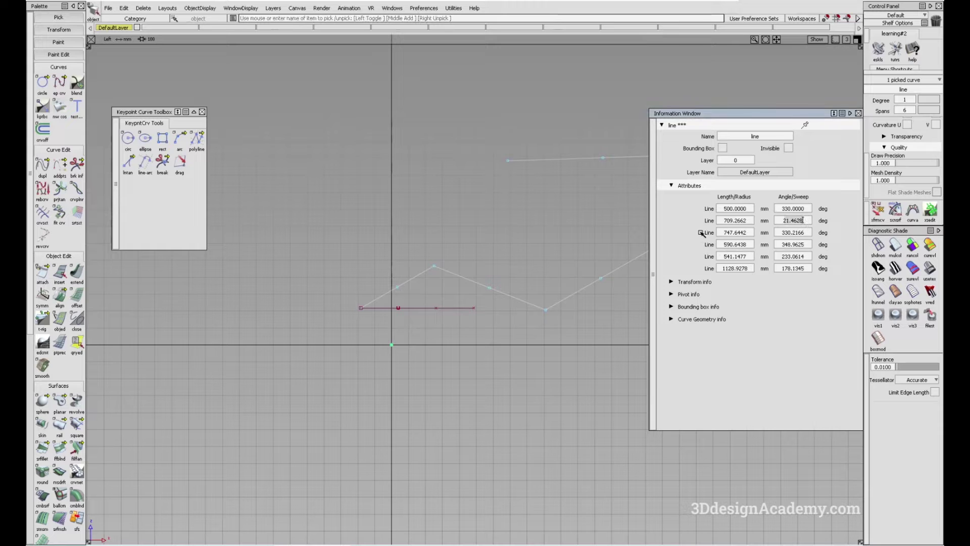
type("20")
key("Return")
- Move the horizontal reference line so it starts at the vertex between the polyline's first and second segments
middle_click_drag(512, 309, 487, 319, "alt+shift")
left_click_drag(490, 400, 478, 342, "ctrl+shift")
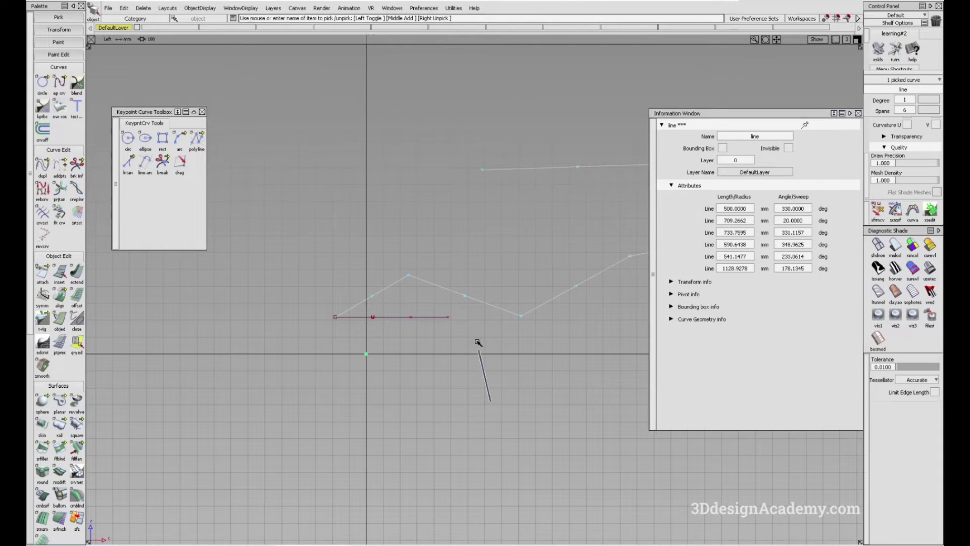
left_click(406, 320)
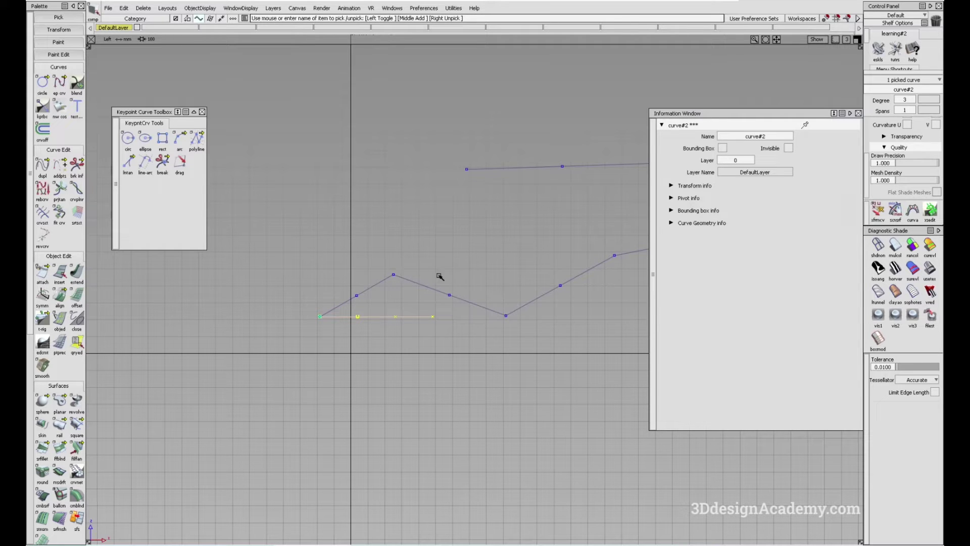
left_click(393, 274)
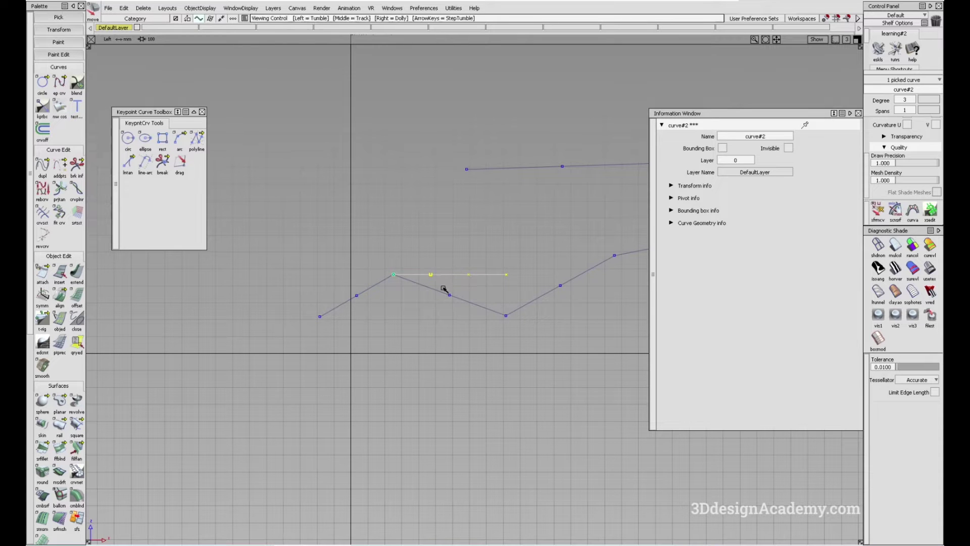
middle_click_drag(444, 290, 484, 284, "alt+shift")
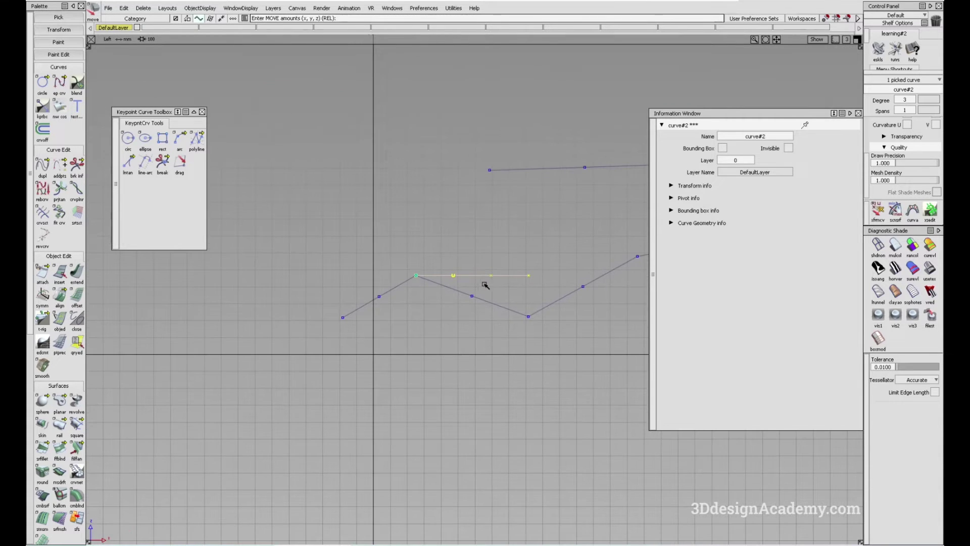
- Measure the angle between the reference line and the polyline's second segment with an angle locator, and remove the locator
left_click_drag(385, 364, 358, 277, "ctrl+shift")
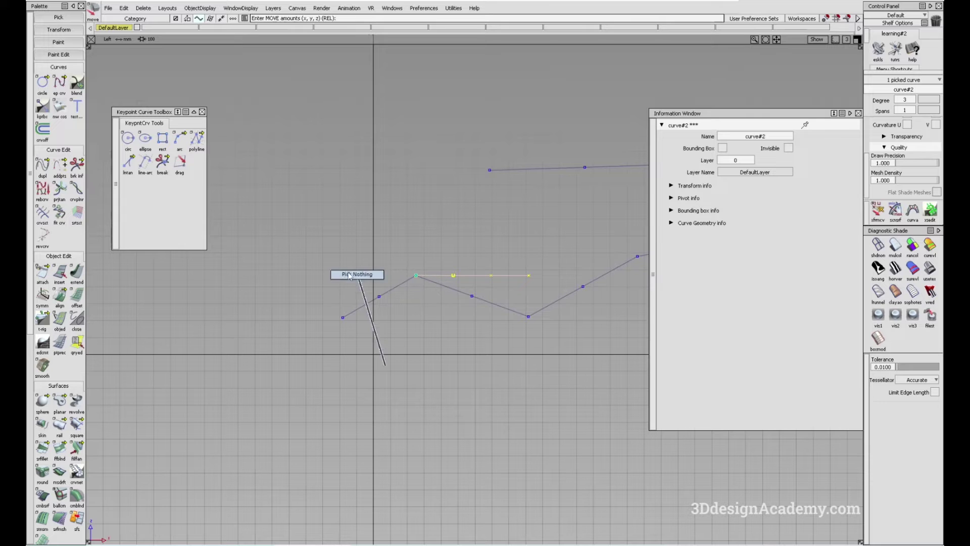
scroll(54, 438, "down", 3)
scroll(54, 437, "down", 5)
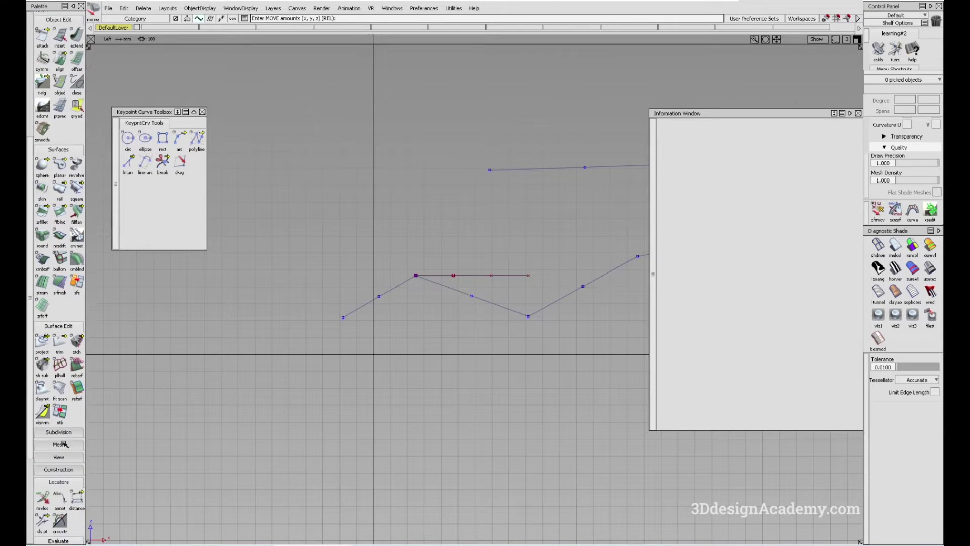
left_click_drag(77, 479, 125, 491)
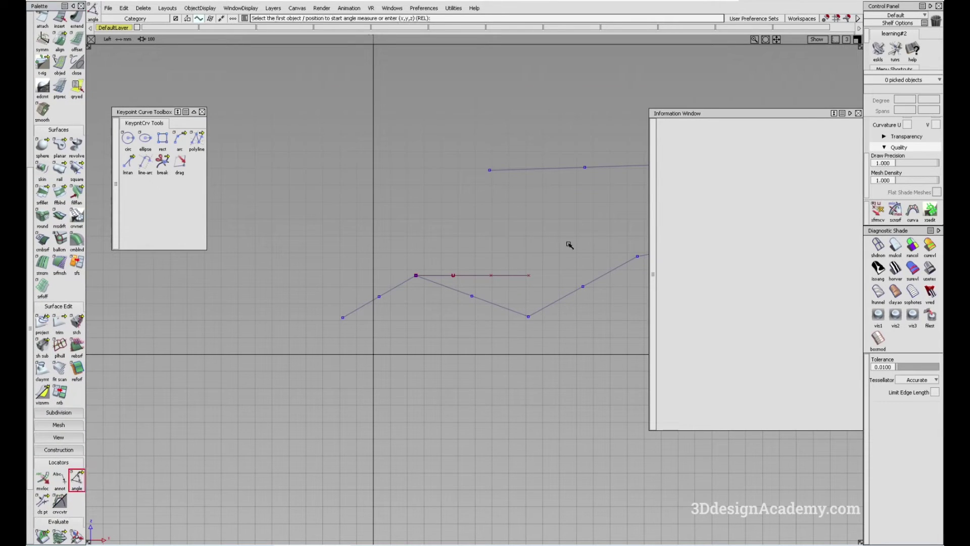
left_click(530, 274)
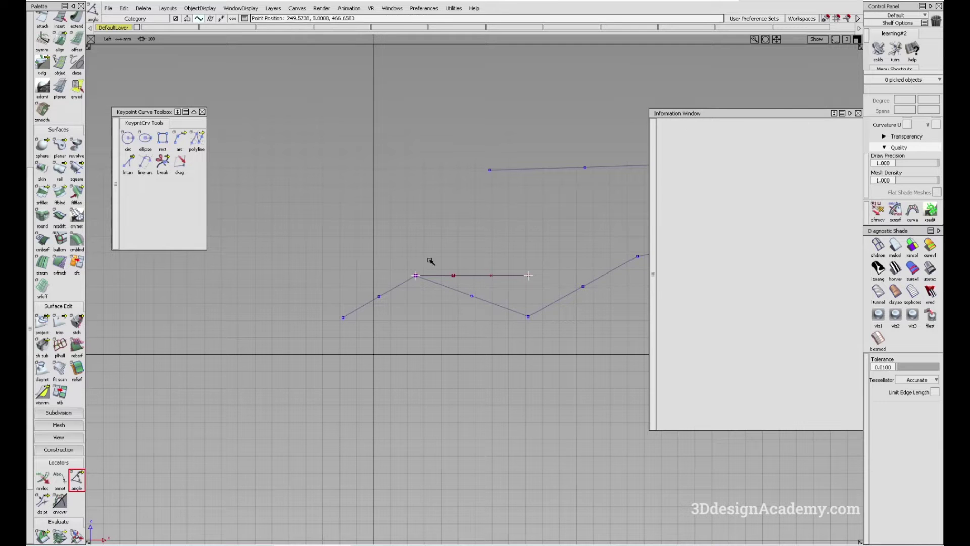
left_click(416, 275)
left_click(528, 316)
left_click_drag(457, 374, 448, 299, "ctrl+shift")
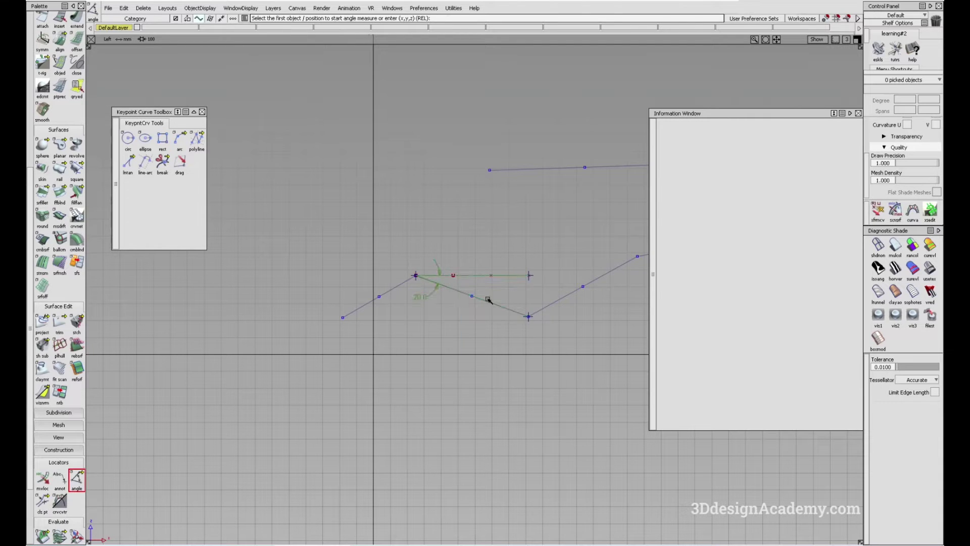
middle_click_drag(456, 379, 379, 377, "alt+shift")
middle_click_drag(429, 328, 388, 324, "alt+shift")
left_click_drag(474, 366, 404, 269, "ctrl+shift")
- Pick the polyline and reset its second segment's length to 700 mm
left_click_drag(469, 344, 457, 251, "ctrl+shift")
left_click(507, 258)
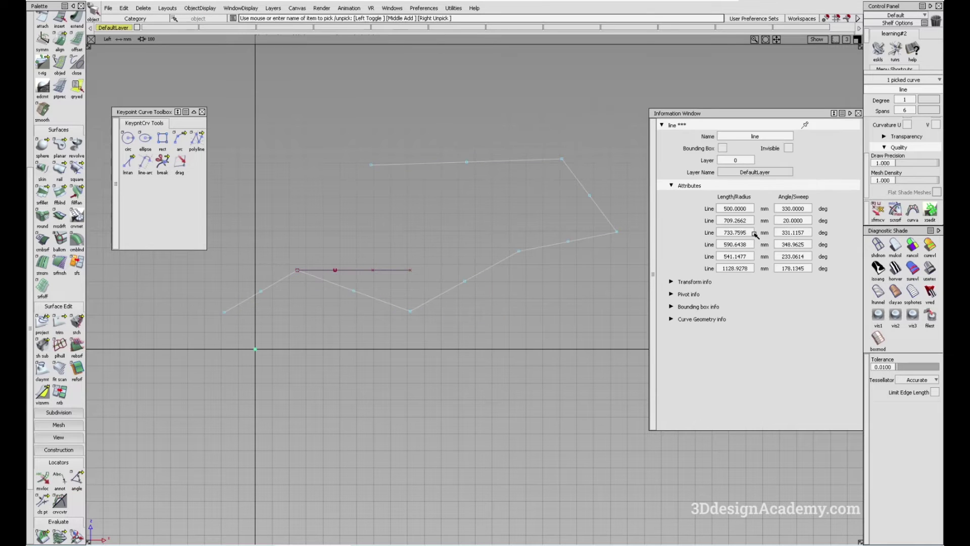
left_click(749, 221)
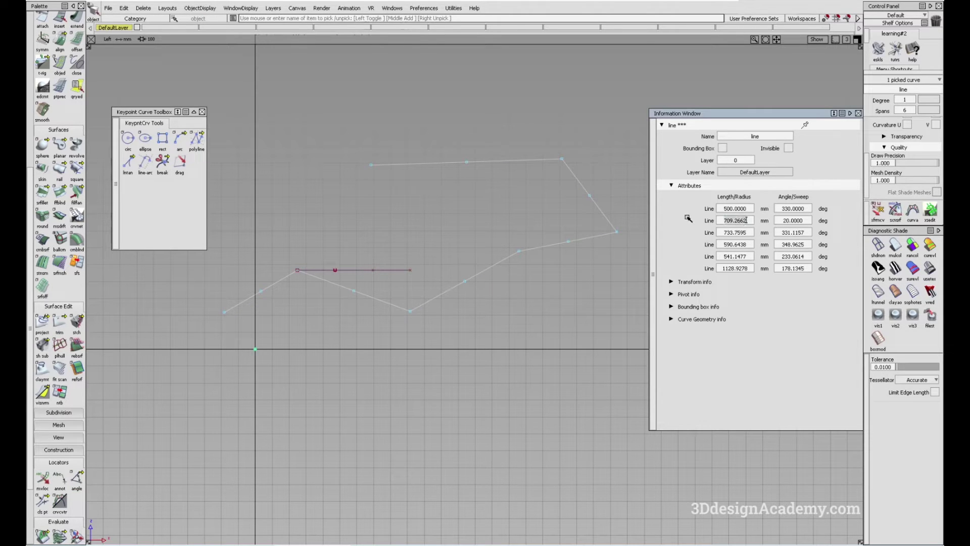
type("700")
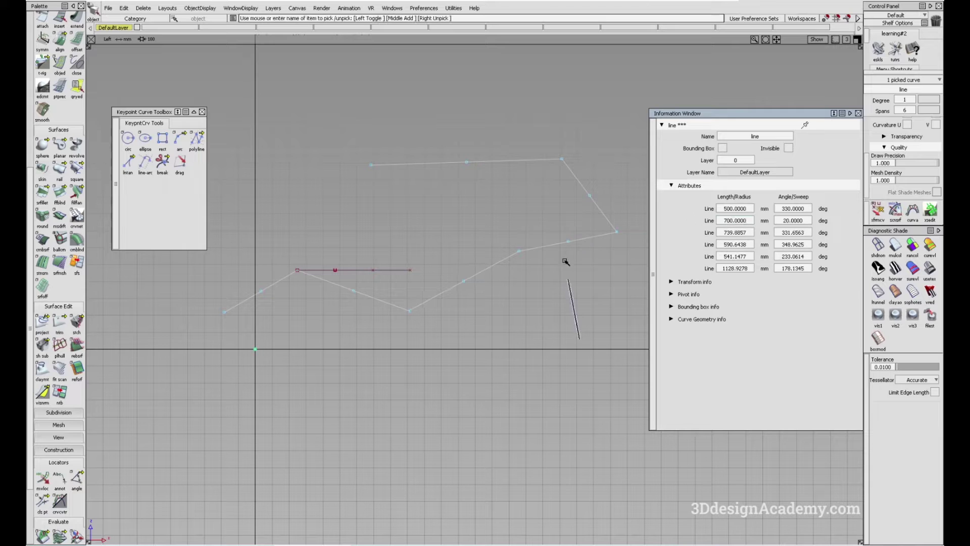
key("Return")
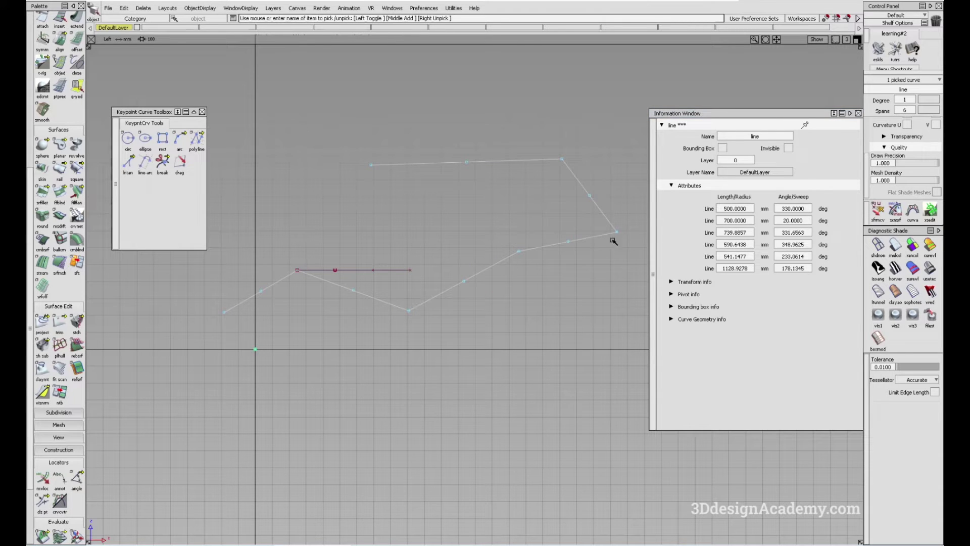
- Set the polyline's third segment to a length of 750 mm and an angle of 270 degrees, and clear the selection
left_click(750, 232)
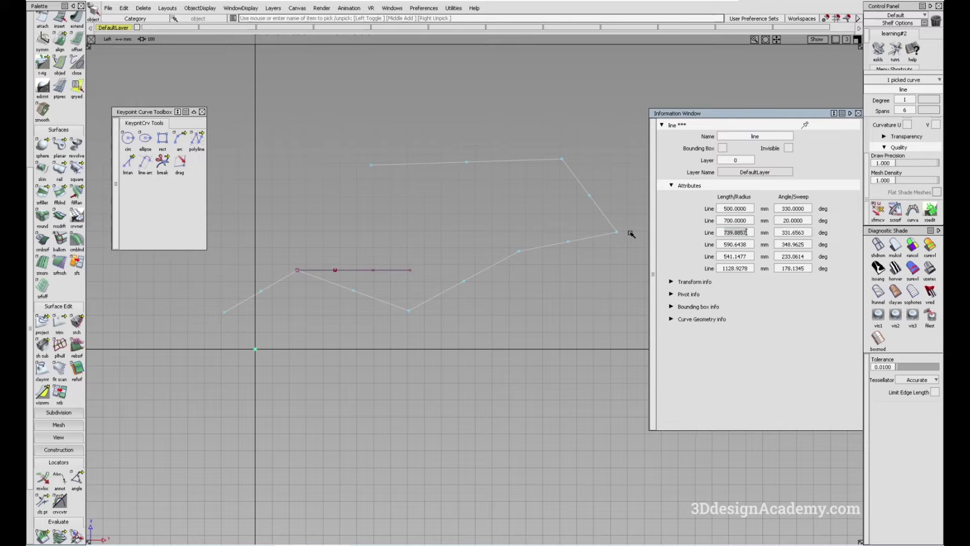
type("750")
key("Tab")
type("27")
key("Return")
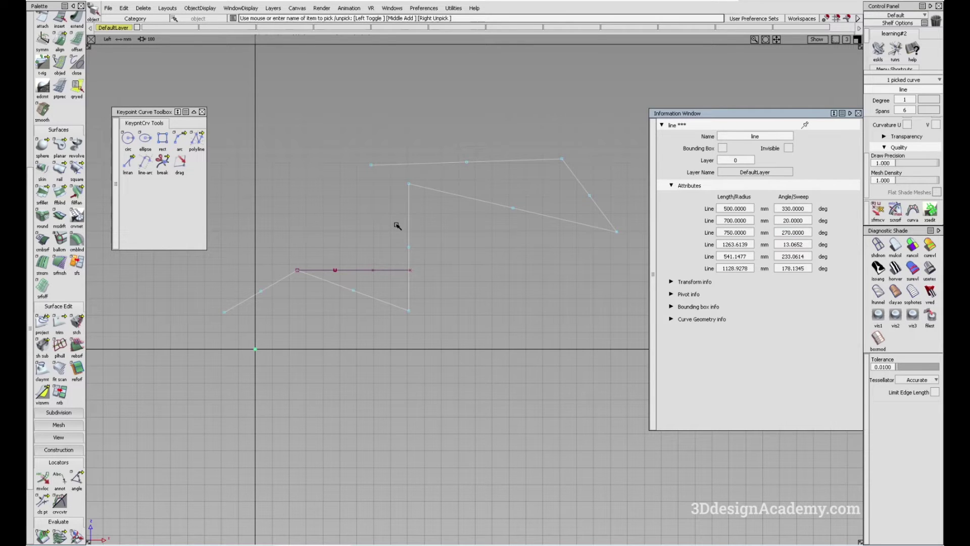
scroll(397, 226, "up", 1)
left_click(377, 441)
middle_click_drag(363, 244, 409, 256, "alt+shift")
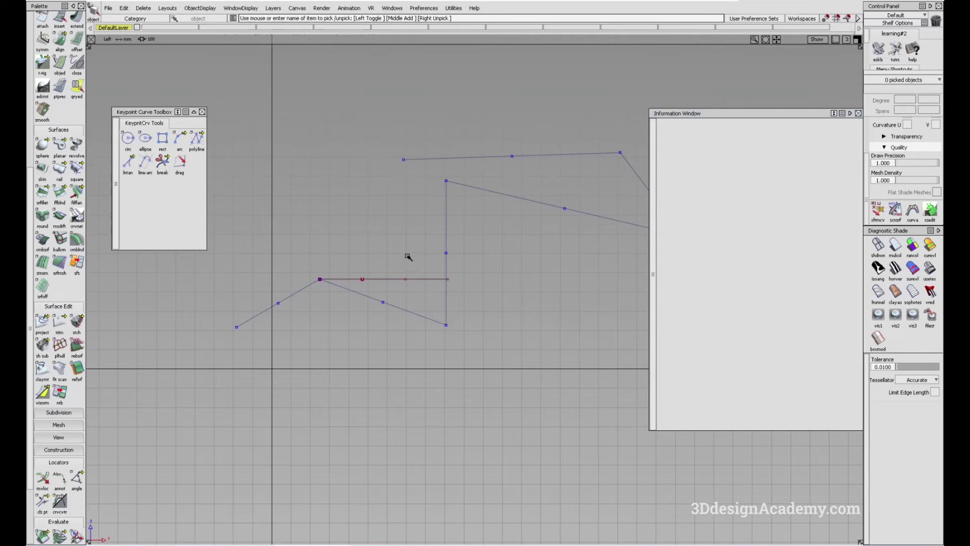
- Pick the polyline to examine its segments' lengths and angles, and clear the selection
key("ctrl+z")
middle_click_drag(476, 339, 438, 324, "alt+shift")
left_click(444, 426)
left_click(444, 271)
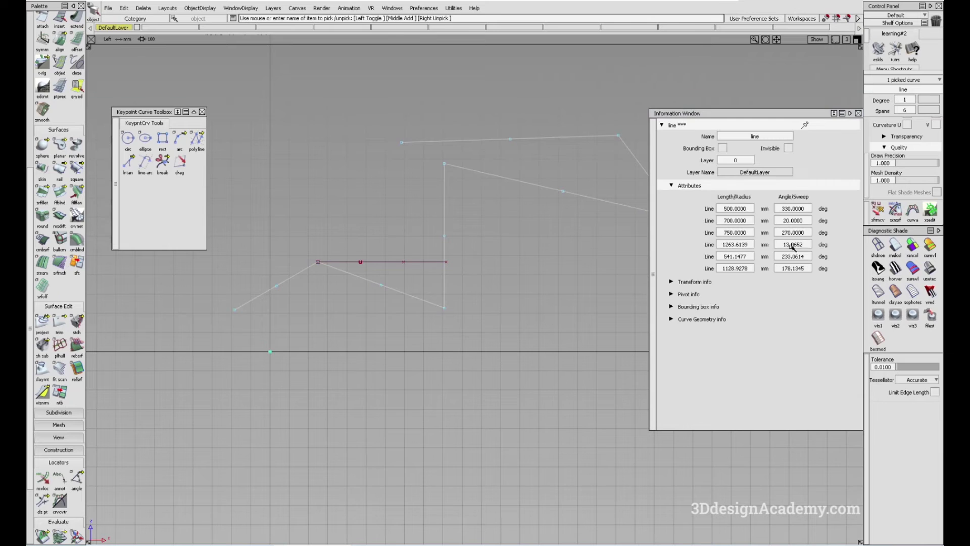
mouse_move(481, 402)
left_mouse_down("ctrl+shift")
mouse_move(468, 349)
mouse_move(368, 236)
left_mouse_up("ctrl+shift")
left_click_drag(417, 293, 427, 220)
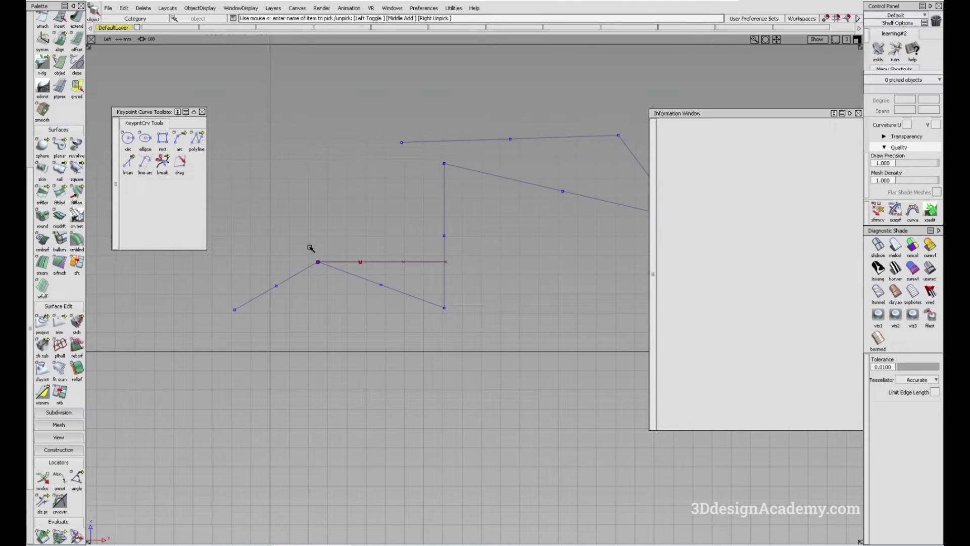
- In the back view, draw a two-segment keypoint polyline beside the first, with segments about 813 mm and 627 mm long
key("F7")
middle_click_drag(387, 362, 384, 344, "alt+shift")
left_click_drag(377, 380, 331, 241, "ctrl+shift")
left_click(197, 139)
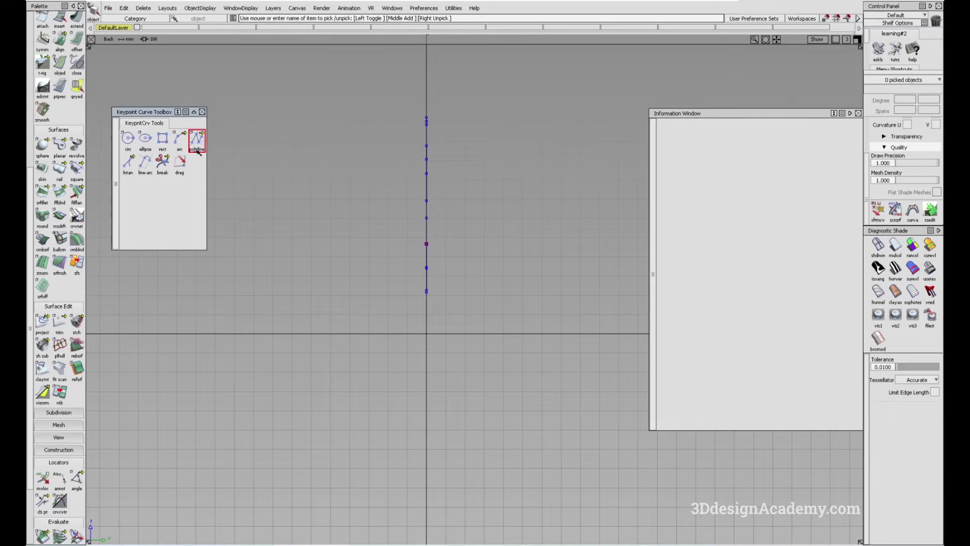
middle_click_drag(542, 341, 422, 296, "alt+shift")
left_click(386, 280)
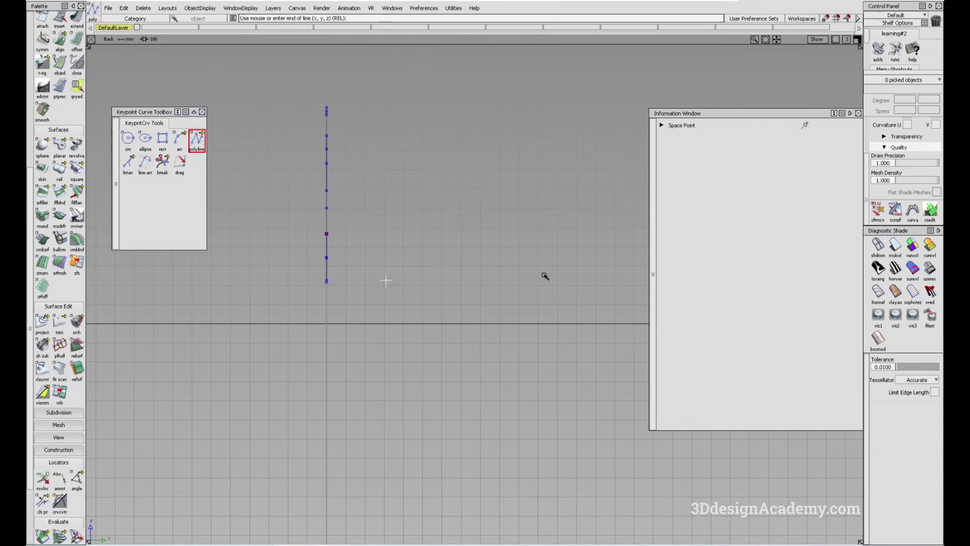
left_click(641, 338)
middle_click_drag(603, 363, 511, 353, "alt+shift")
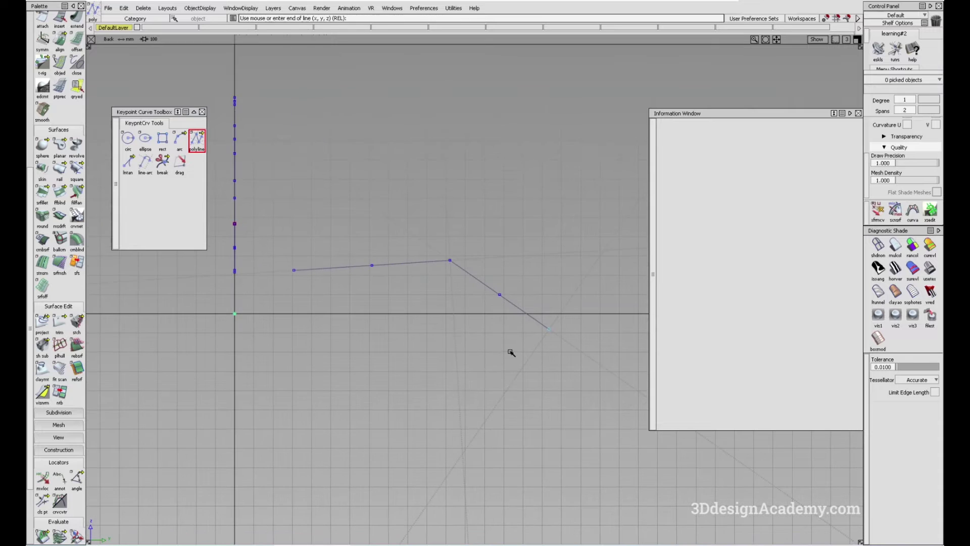
left_click_drag(466, 357, 469, 308, "ctrl+shift")
- Set the new two-segment polyline's first segment to an angle of 0 degrees, and clear the selection
left_click(520, 303)
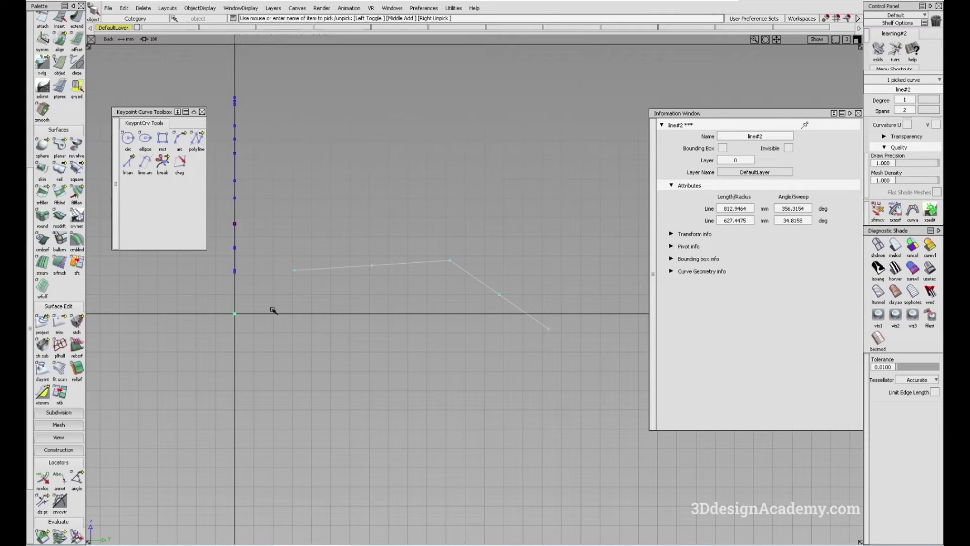
left_click(807, 208)
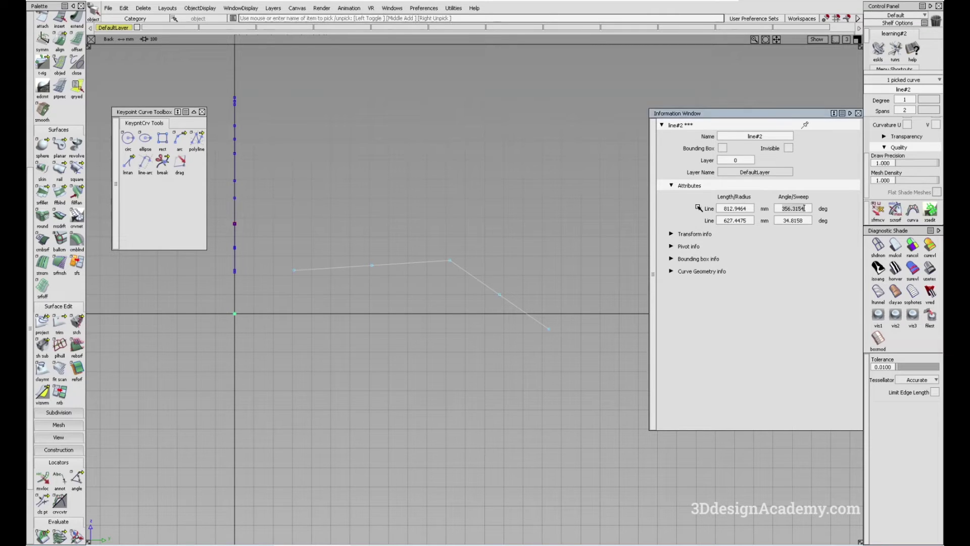
key("BackSpace")
key("BackSpace")
key("BackSpace")
key("BackSpace")
key("BackSpace")
key("BackSpace")
key("BackSpace")
key("BackSpace")
type("0")
key("Return")
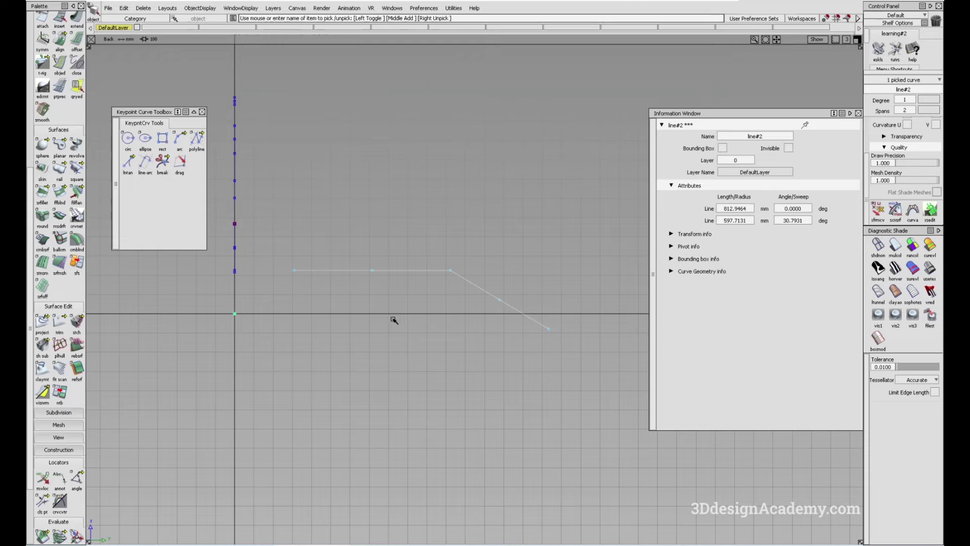
left_click_drag(441, 401, 300, 259)
- Examine how the two polylines are oriented relative to each other in the perspective view
middle_click_drag(365, 329, 442, 337, "alt+shift")
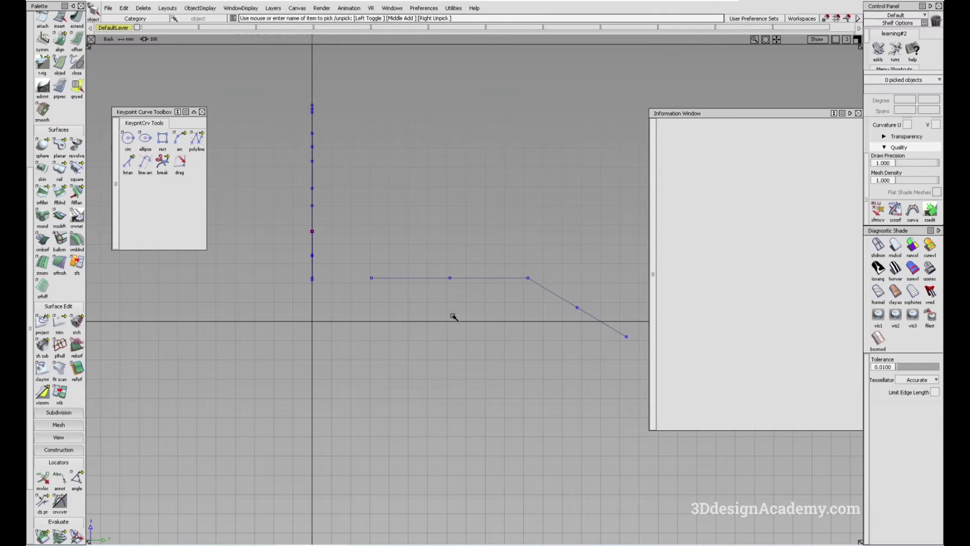
key("F8")
left_click_drag(521, 275, 465, 247, "alt+shift")
middle_click_drag(201, 289, 102, 323, "alt+shift")
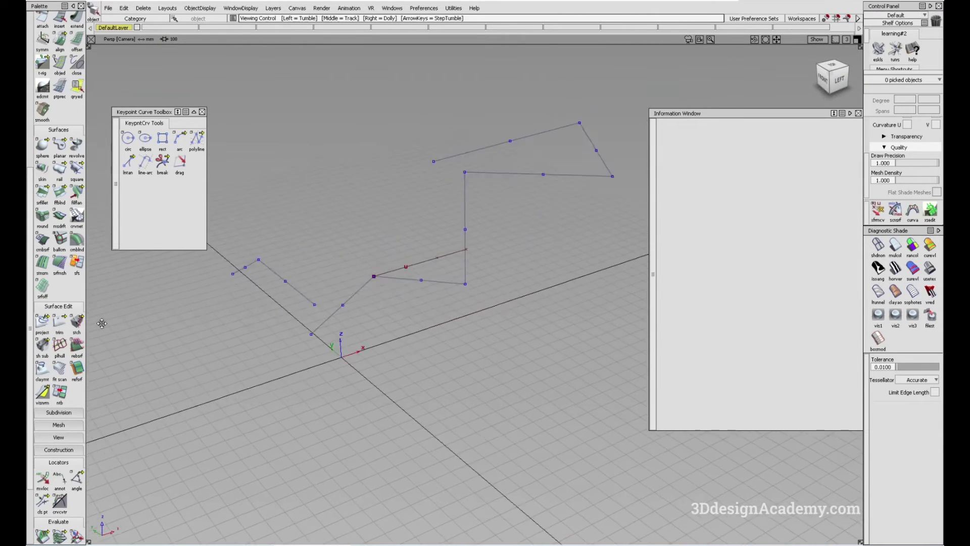
left_click_drag(562, 211, 421, 348, "alt+shift")
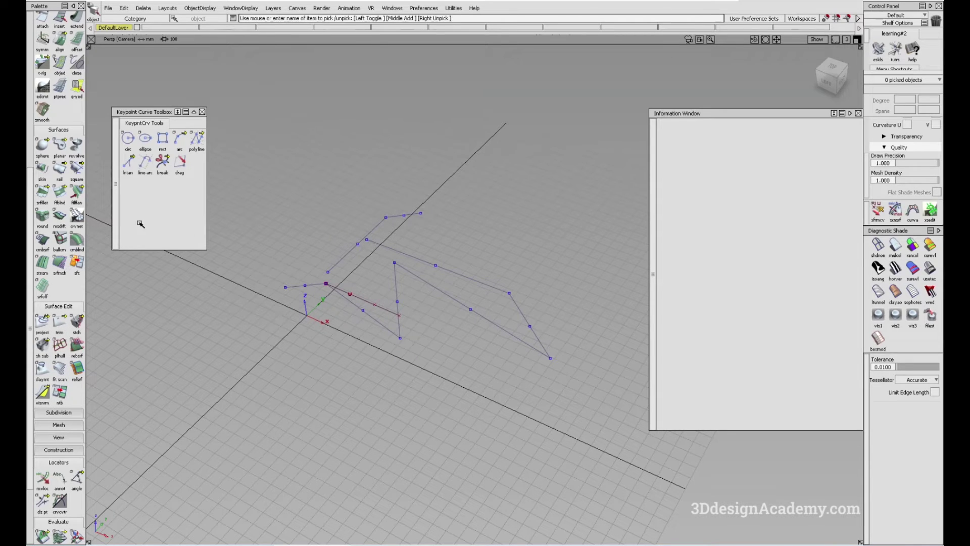
key("shift+alt")
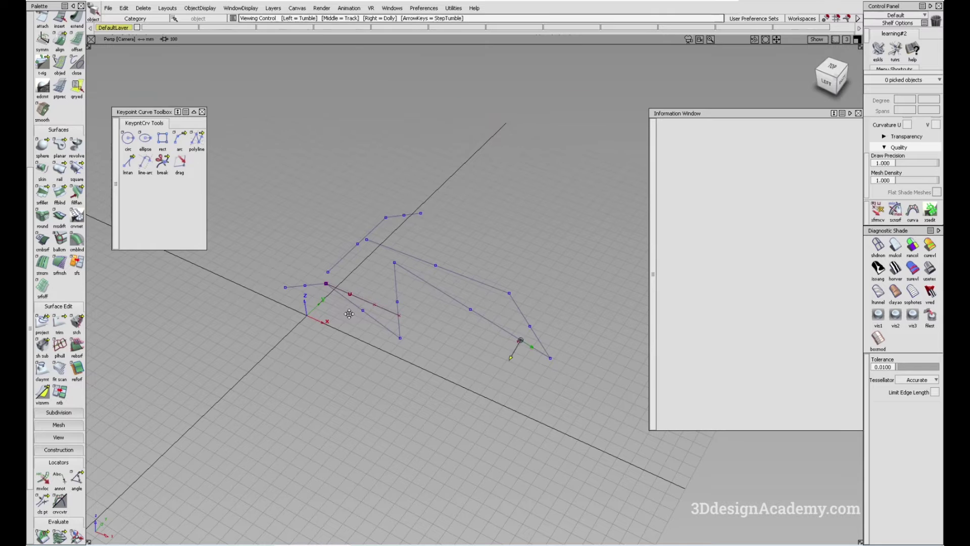
middle_click_drag(349, 314, 358, 325, "alt+shift")
- Draw a straight edit-point curve about 670 mm long in Y from the first polyline's start point, and delete the guidelines
scroll(73, 70, "up", 5)
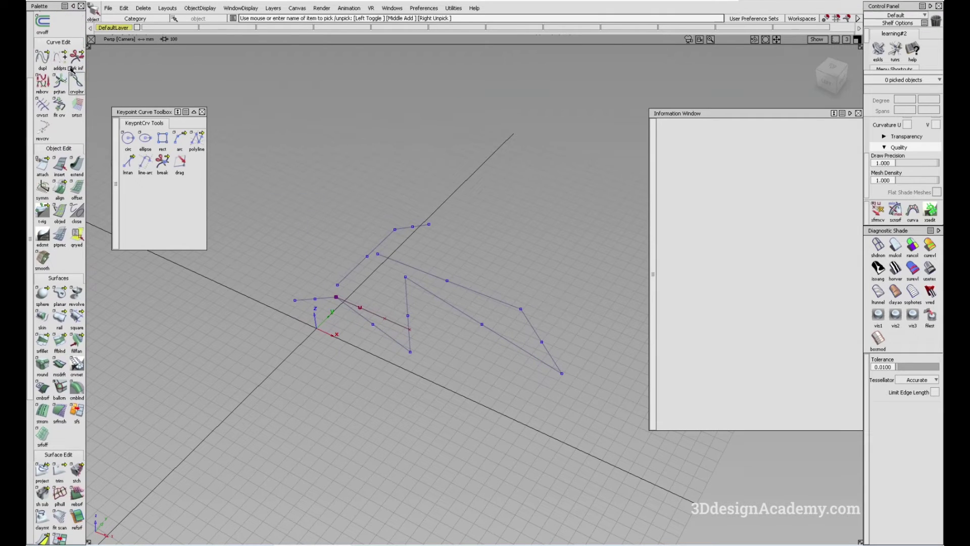
scroll(72, 70, "up", 3)
left_click_drag(59, 46, 94, 48)
left_click(294, 301, "ctrl")
middle_click_drag(303, 279, 344, 247)
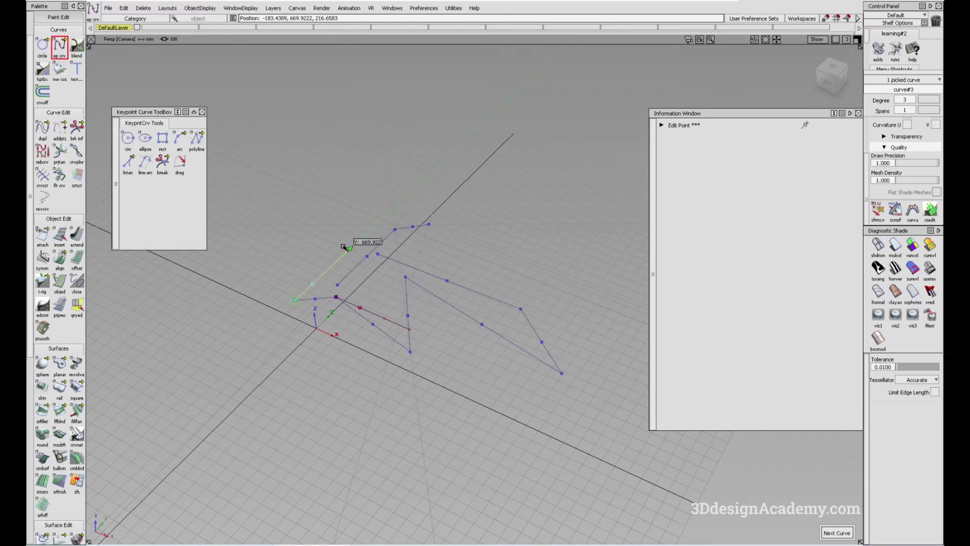
left_click_drag(345, 247, 319, 318, "alt+shift")
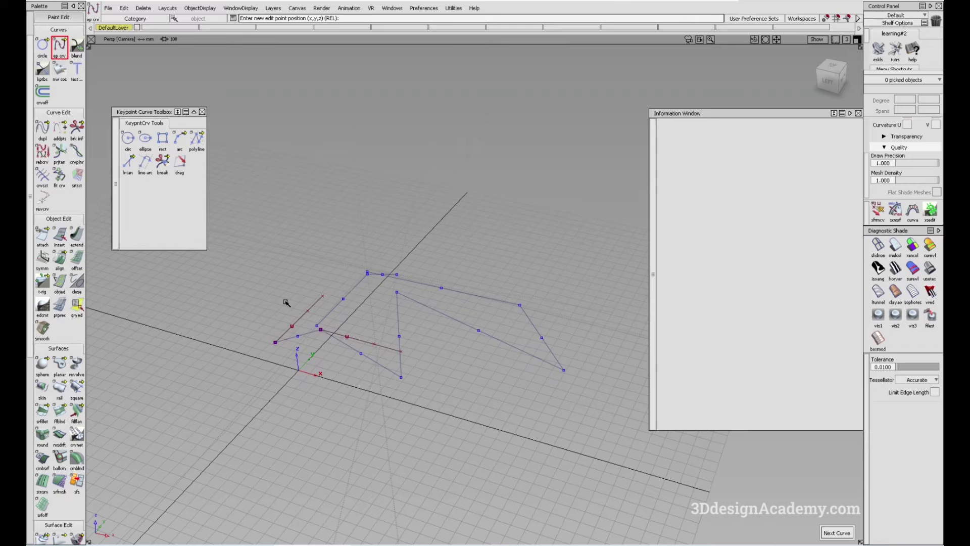
left_click(146, 9)
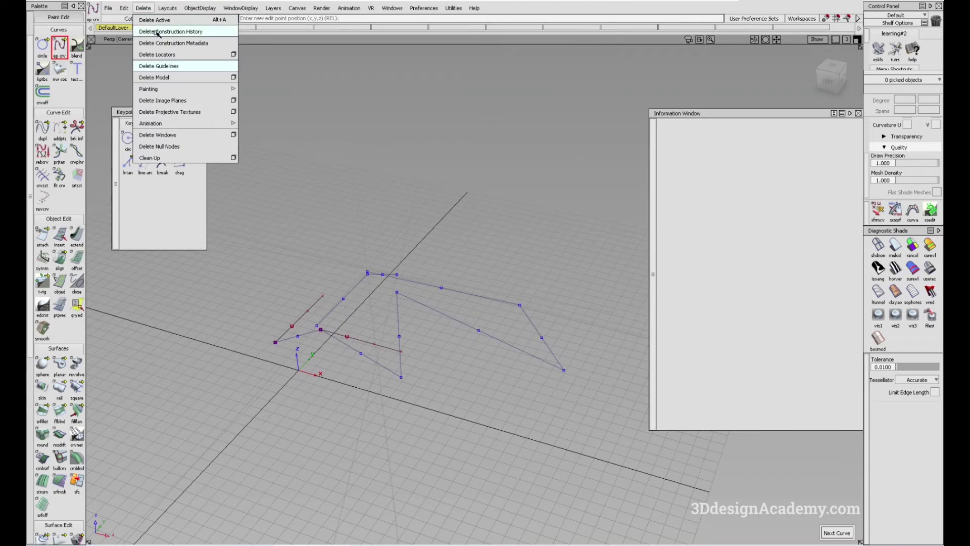
left_click(158, 64)
- Build a rail surface with one rail curve, using the straight curve as generation curve and the first polyline as rail
middle_click_drag(352, 321, 374, 310, "alt+shift")
right_click_drag(374, 310, 212, 349, "alt+shift")
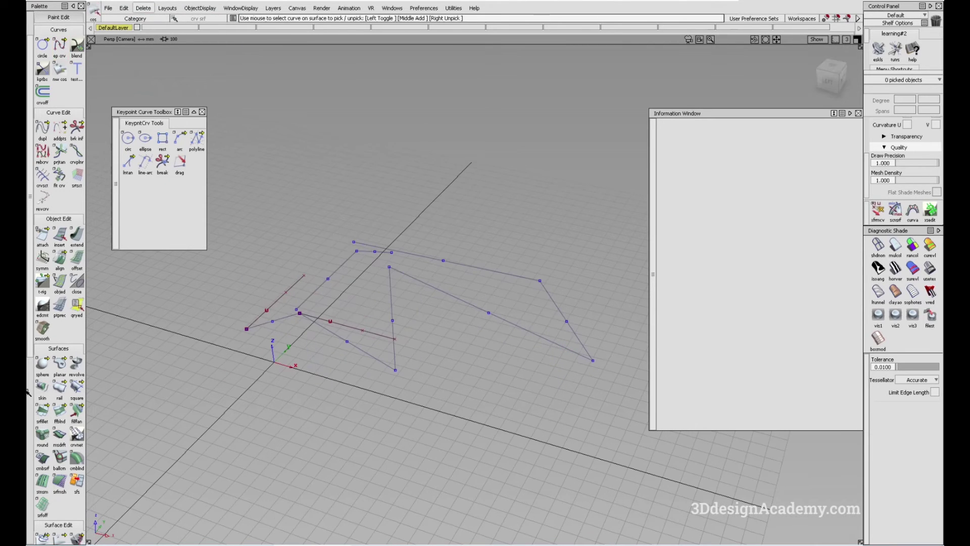
left_click(59, 388)
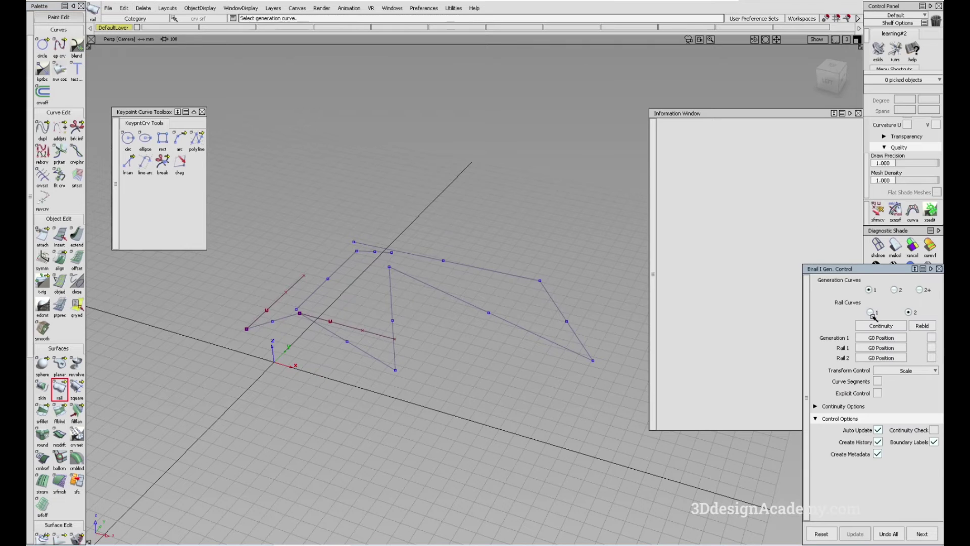
left_click(871, 312)
left_click(271, 299)
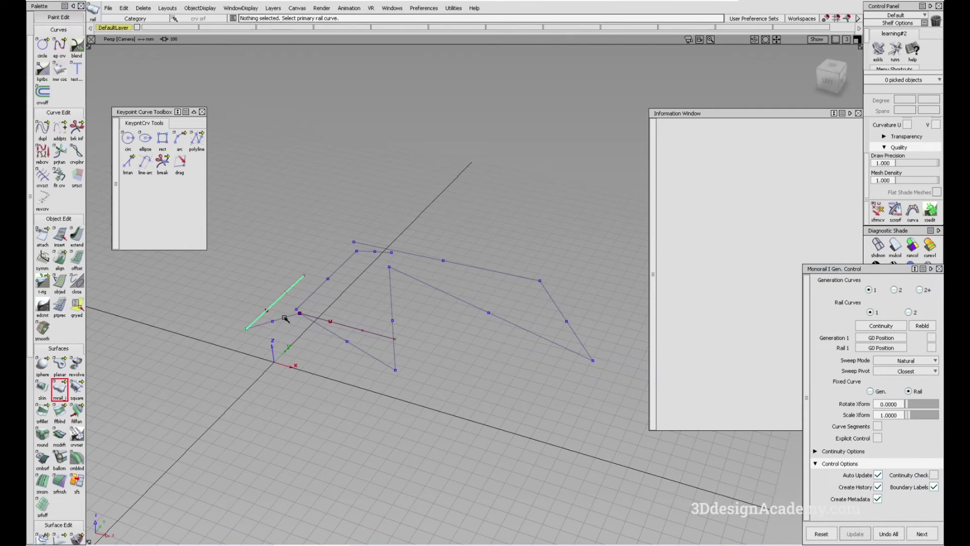
left_click(286, 319)
left_click_drag(306, 318, 474, 351, "alt+shift")
- Pick the rail surface to examine its degree and spans, and clear the selection
left_click(483, 244)
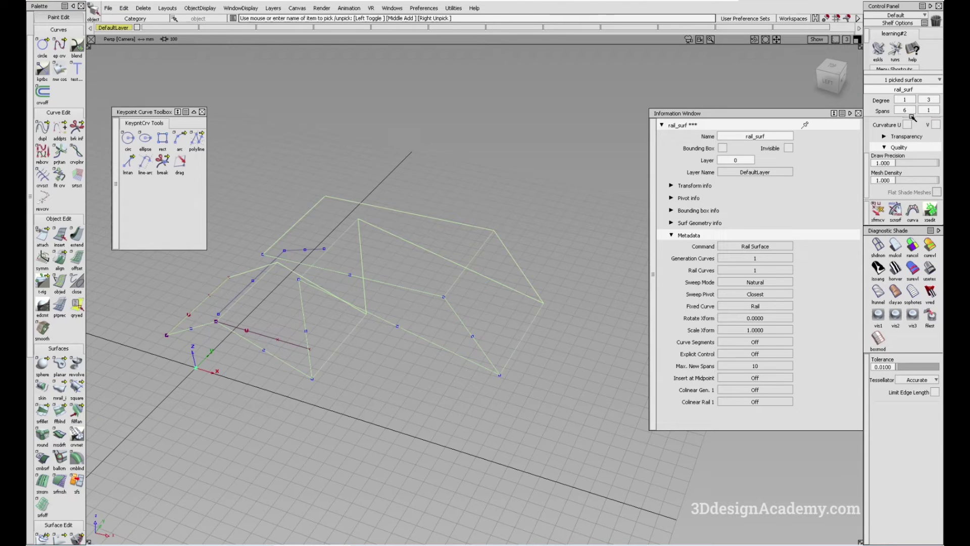
left_click_drag(429, 353, 542, 251, "alt+shift")
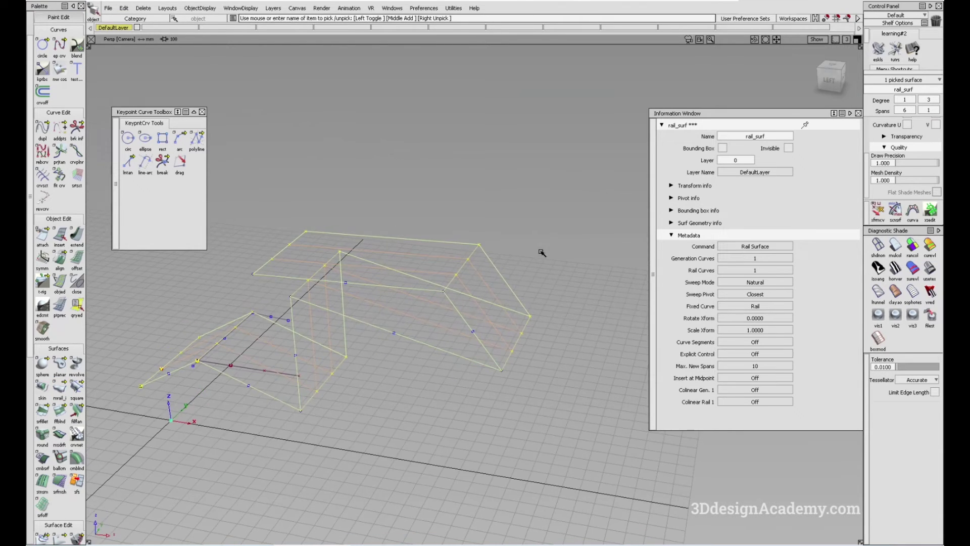
left_click(375, 454)
- Try to apply a surface fillet between adjoining faces of the rail surface
left_click(43, 410)
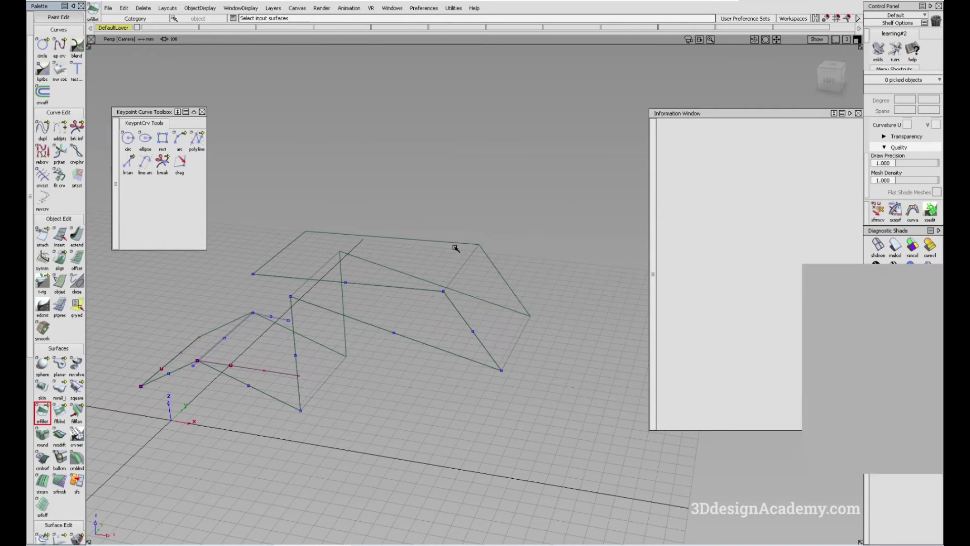
left_click(492, 265)
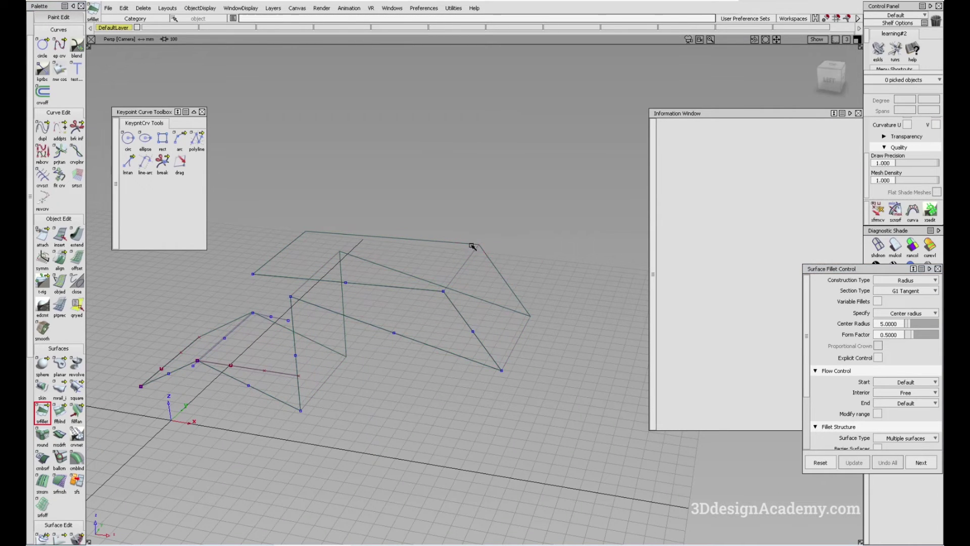
left_click_drag(472, 246, 287, 317, "alt+shift")
key("ctrl+z")
- Pick the rail surface and delete it
left_click_drag(431, 232, 457, 242, "ctrl+shift")
left_click(456, 241)
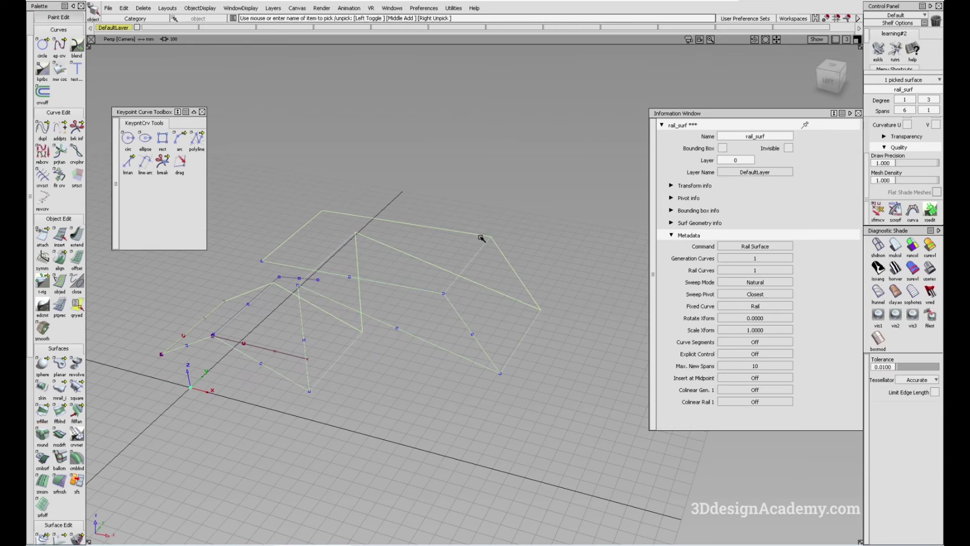
key("Delete")
key("Delete")
- Trace the first polyline's first and second segments with separate straight edit-point curves snapped to its vertices
left_click_drag(229, 282, 271, 392, "alt+shift")
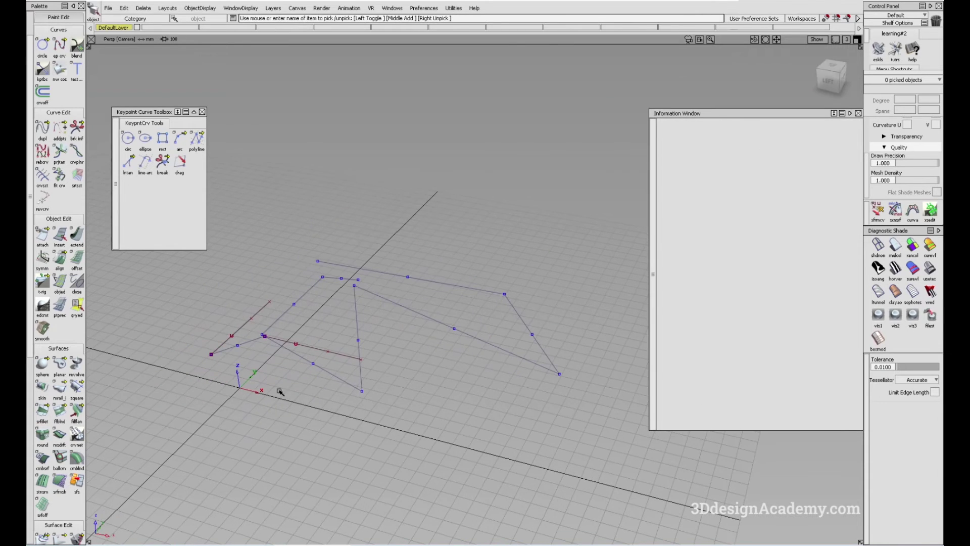
left_click(58, 48)
left_click(211, 354)
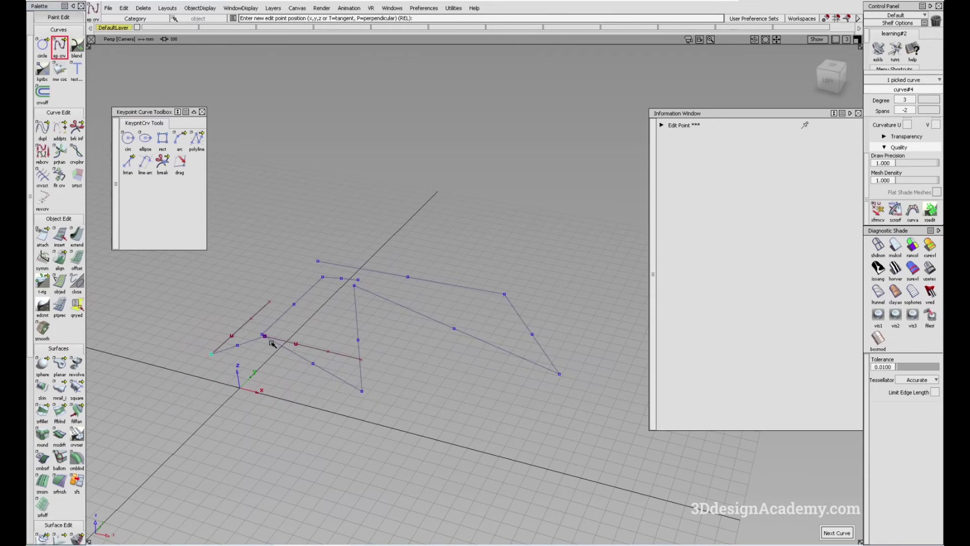
left_click(263, 348)
left_click(263, 336)
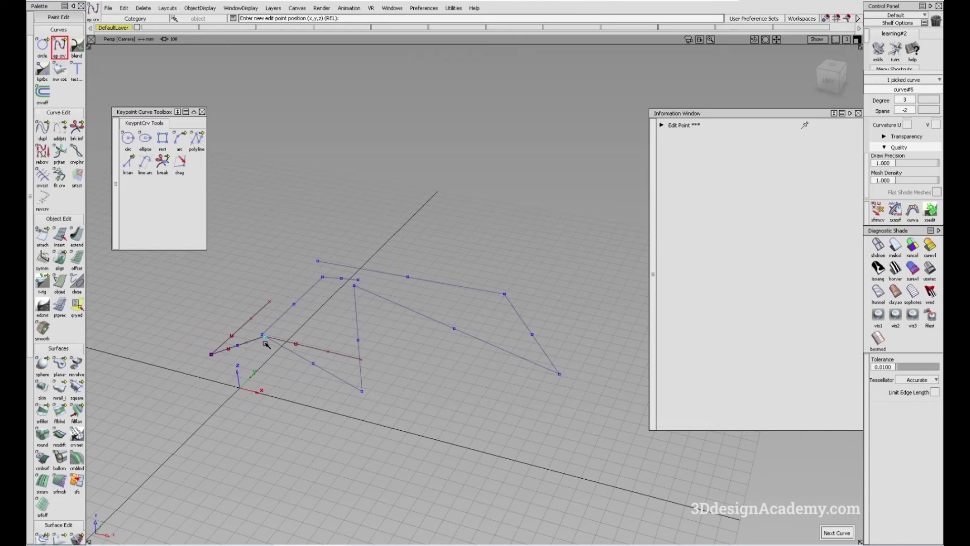
left_click(362, 391)
- Trace the first polyline's uppermost segment and the adjoining fifth segment with separate straight edit-point curves
left_click_drag(384, 349, 333, 312, "alt+shift")
key("space")
left_click(311, 273)
left_click(503, 291)
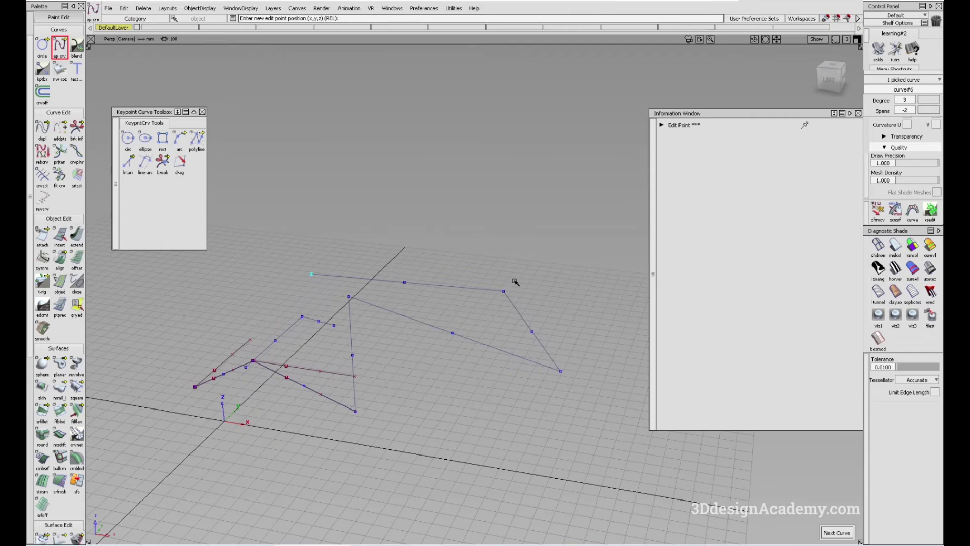
middle_click_drag(486, 296, 438, 290, "alt+shift")
left_click(454, 285)
left_click(512, 365)
left_click_drag(475, 369, 467, 390, "alt+shift")
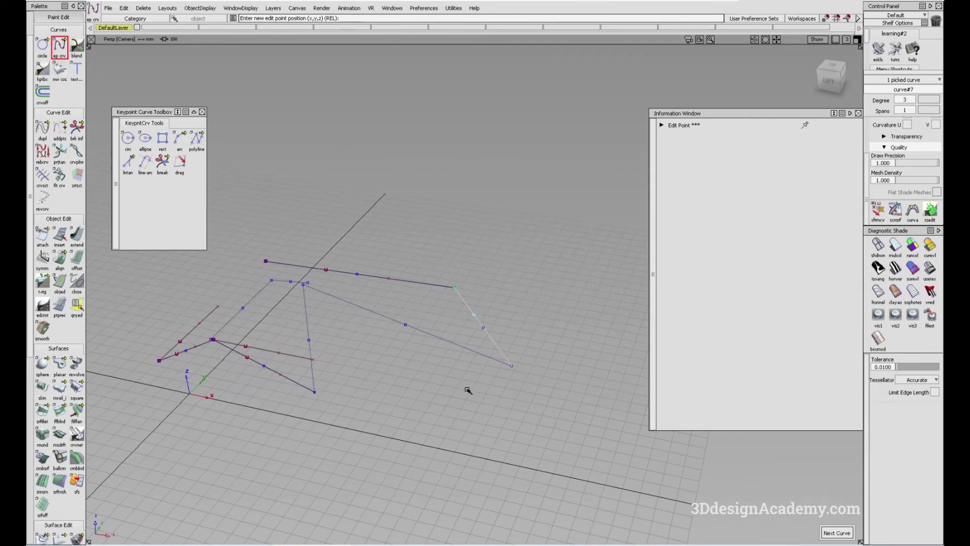
- Pick the original six-segment polyline and make it invisible
left_click_drag(432, 361, 432, 327, "ctrl+shift")
left_click(432, 335)
left_click(202, 8)
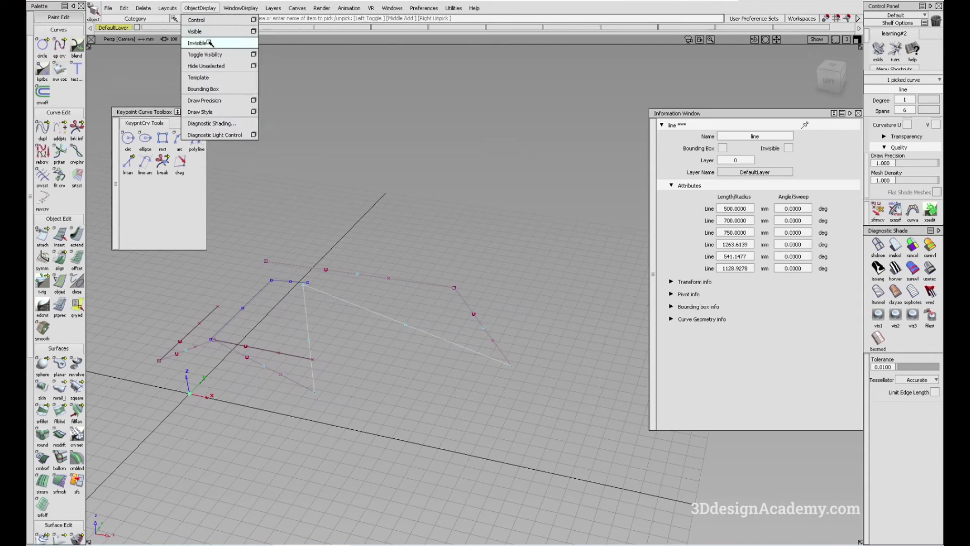
left_click(208, 43)
- Move the straight Y-direction curve so it starts at the free end of the uppermost traced curve, and clear the selection
left_click(60, 388)
left_click_drag(198, 317, 199, 322, "ctrl+shift")
left_click(199, 322)
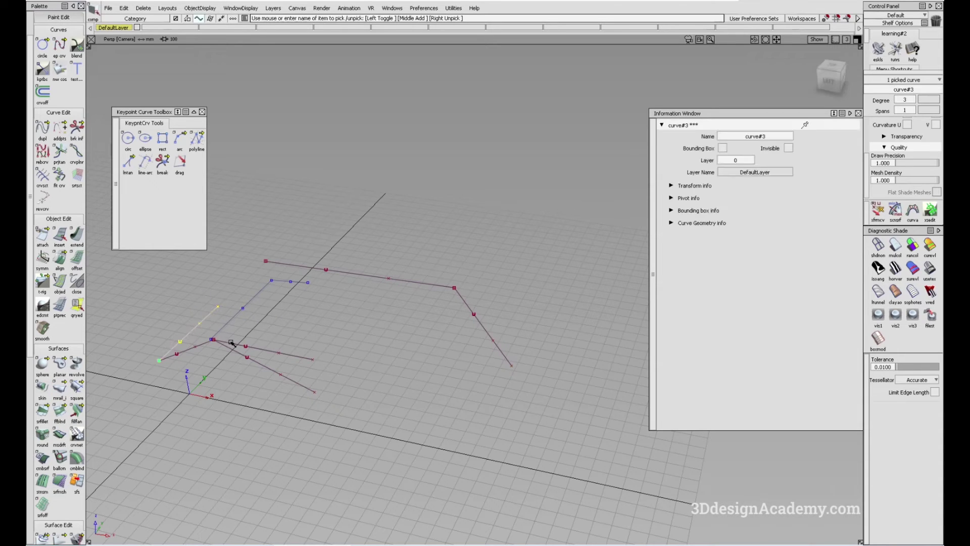
middle_click_drag(231, 341, 238, 308, "ctrl+shift")
left_click(248, 258, "ctrl")
left_click_drag(212, 277, 49, 273, "ctrl+shift")
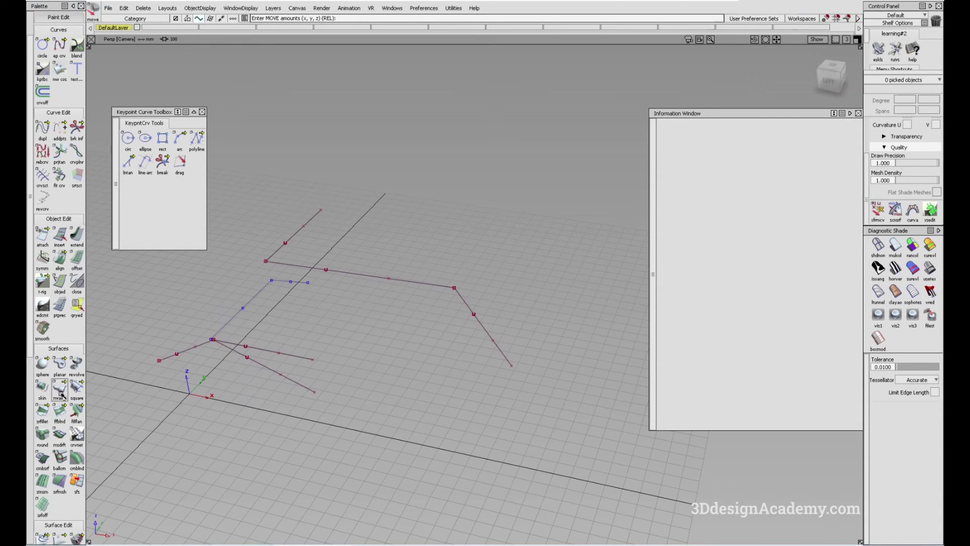
- Build two adjoining rail surfaces by sweeping the Y-direction curve and the shared edge along the two upper traced curves
left_click(59, 388)
left_click(304, 232)
left_click(479, 323)
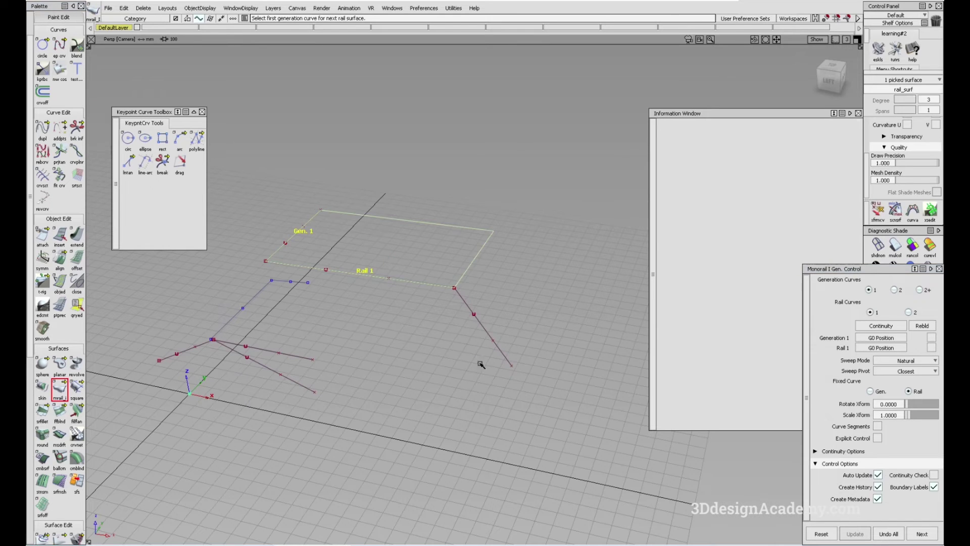
left_click(471, 261)
left_click_drag(429, 399, 394, 271, "ctrl+shift")
- Fillet the two adjoining rail surfaces using Chord construction, G2 Curvature section and a chordal length of 100 mm
left_click(42, 412)
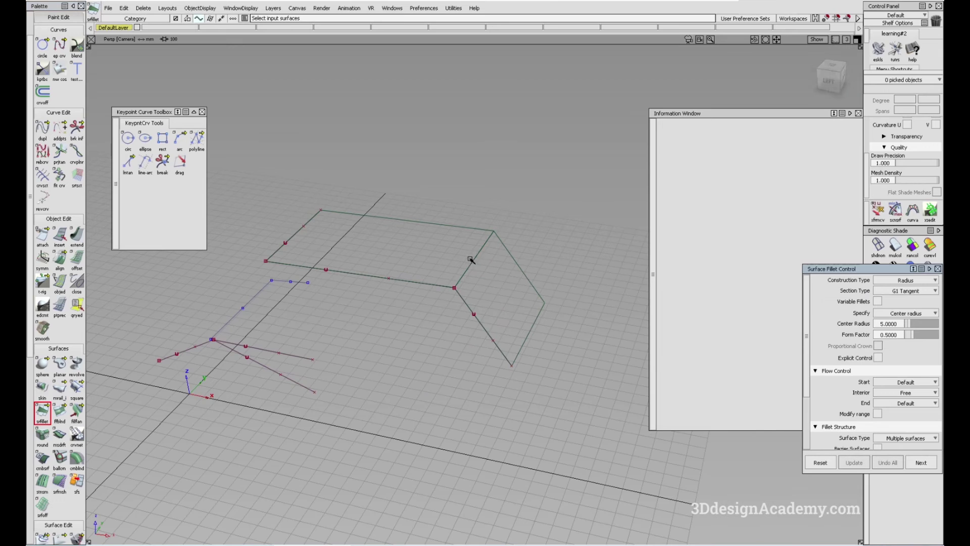
left_click(500, 271)
left_click(912, 280)
left_click(912, 301)
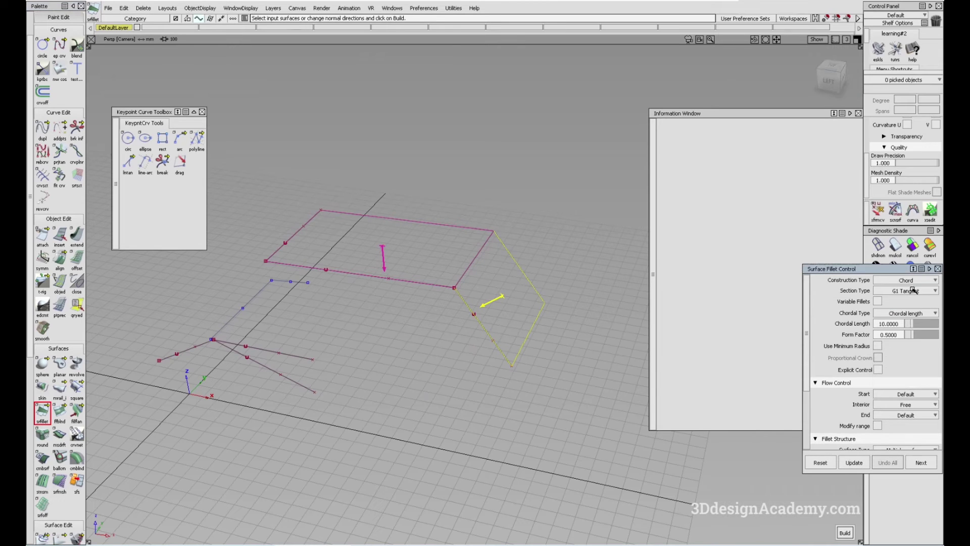
left_click(912, 290)
left_click(907, 338)
left_click_drag(899, 334, 828, 305)
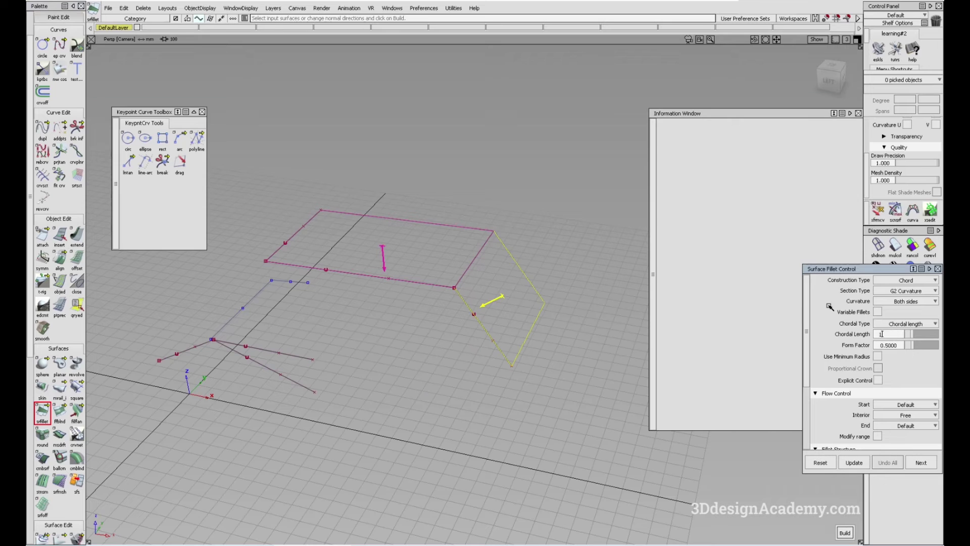
key("Return")
left_click(845, 533)
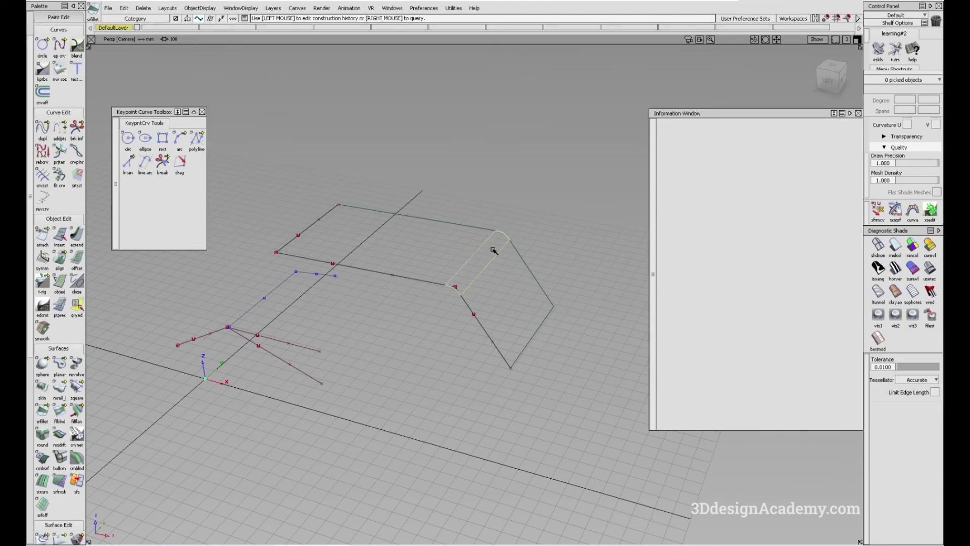
- Undo the surface fillet and delete both rail surfaces with the two upper traced curves
left_click(889, 463)
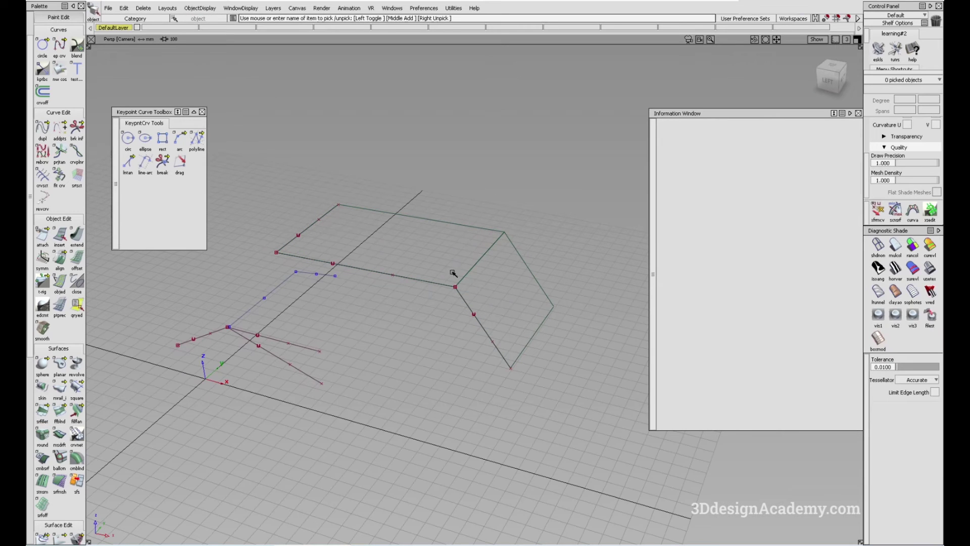
left_click_drag(437, 259, 480, 318)
key("Delete")
- Delete the remaining straight edit-point curves and make the hidden six-segment polyline visible again
left_click_drag(190, 300, 209, 334, "ctrl+shift")
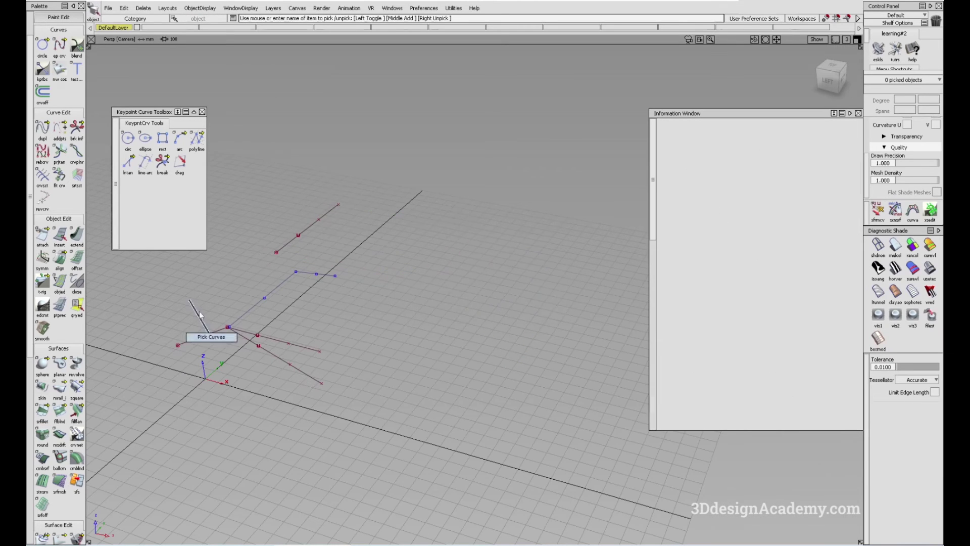
left_click(303, 241)
left_click(216, 332)
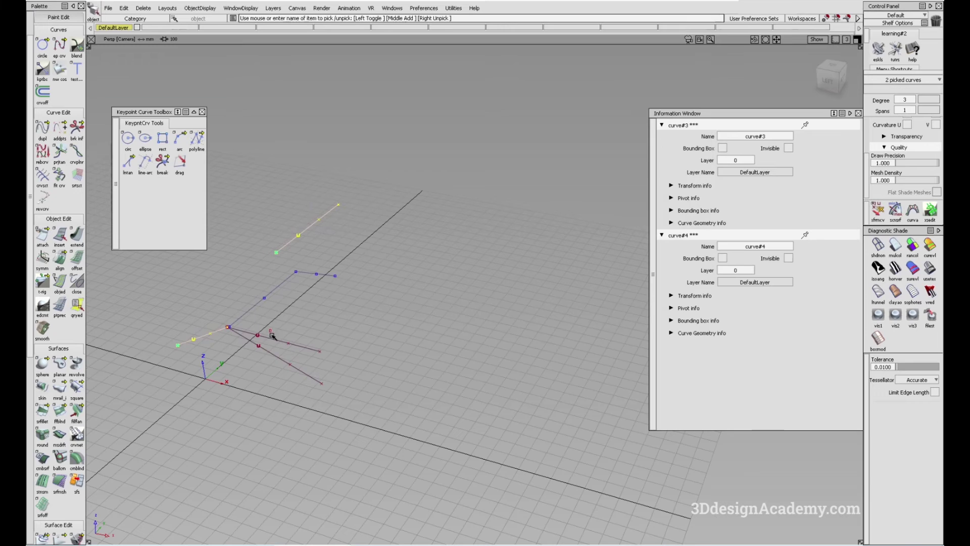
left_click_drag(271, 335, 310, 363)
key("Delete")
key("Return")
left_click(205, 8)
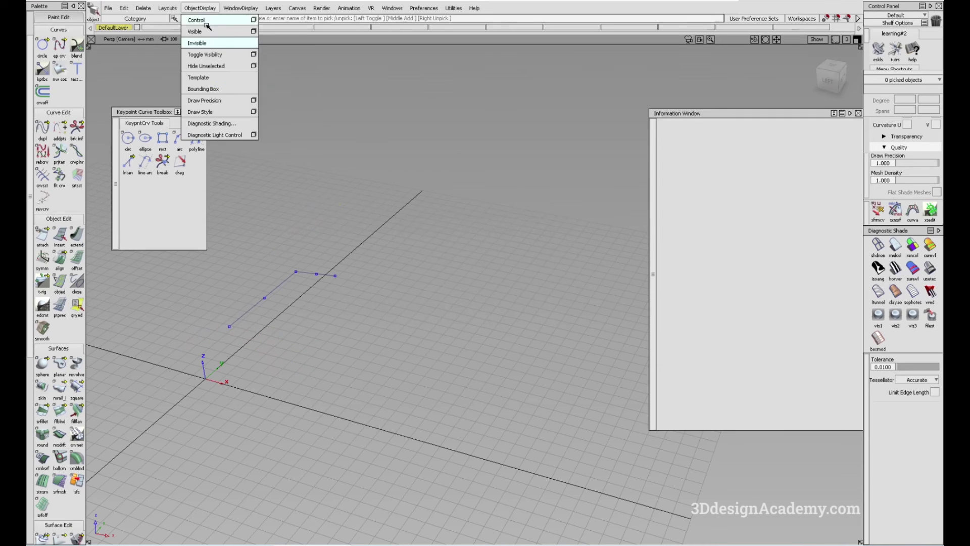
left_click(210, 33)
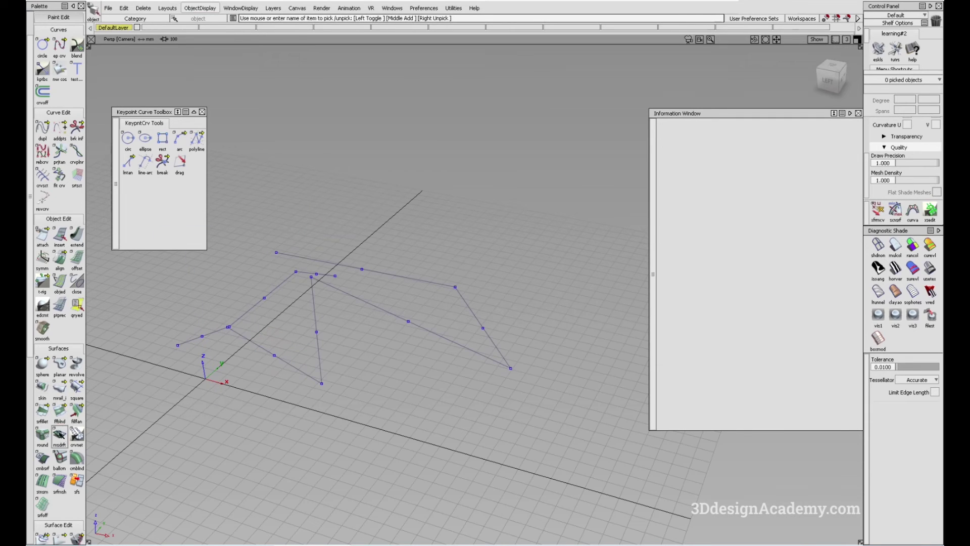
- Build a multi-surface draft from the six-segment polyline along the Y direction with a length of 500 mm
left_click(60, 435)
left_click(294, 368)
left_click_drag(346, 349, 217, 283, "alt+shift")
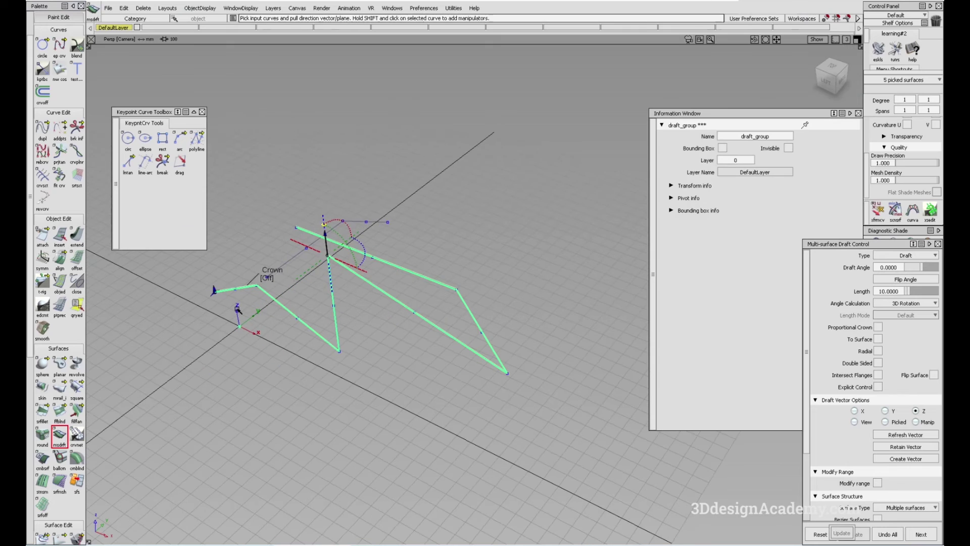
left_click(358, 231)
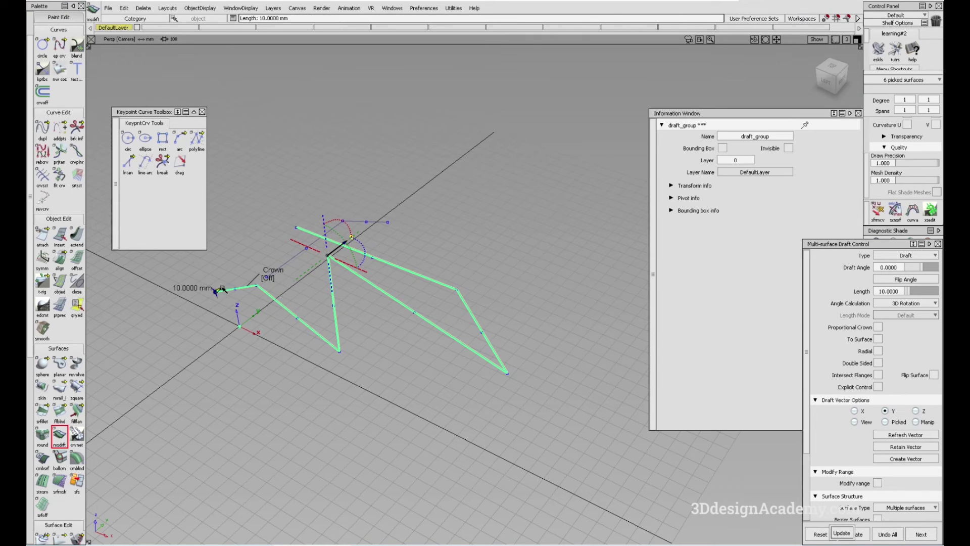
type("1")
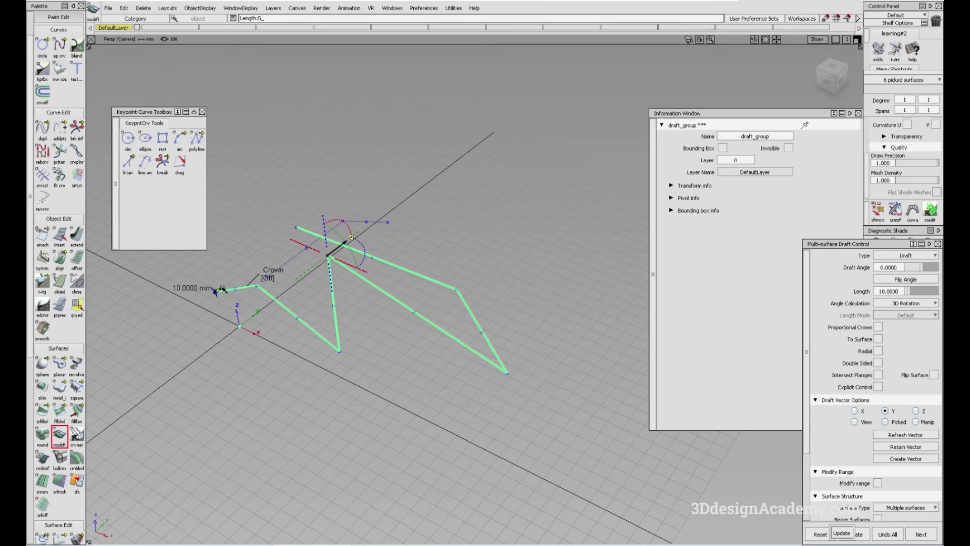
key("Return")
left_click(372, 406)
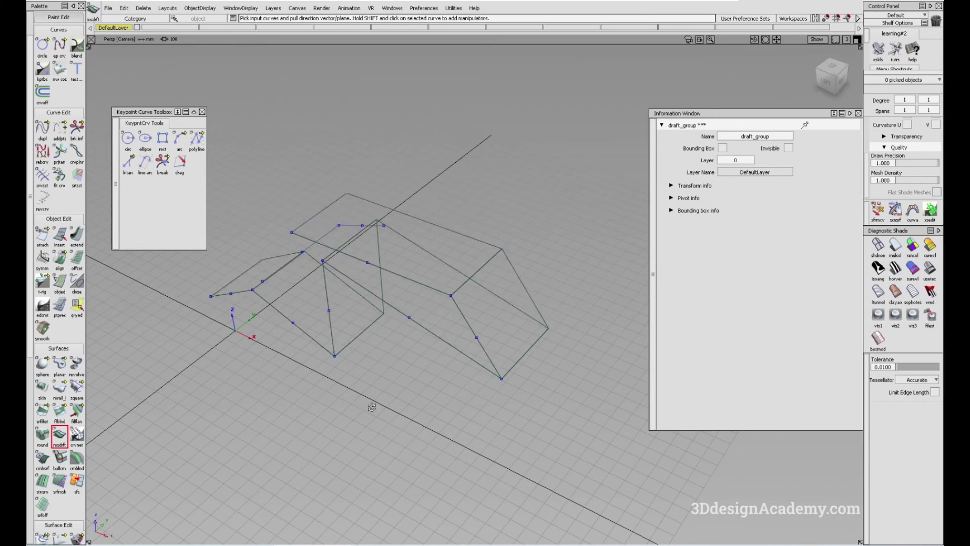
- Pick the uppermost draft surface as a single component and examine its metadata
left_click_drag(372, 406, 481, 255, "alt+shift")
left_click(461, 286)
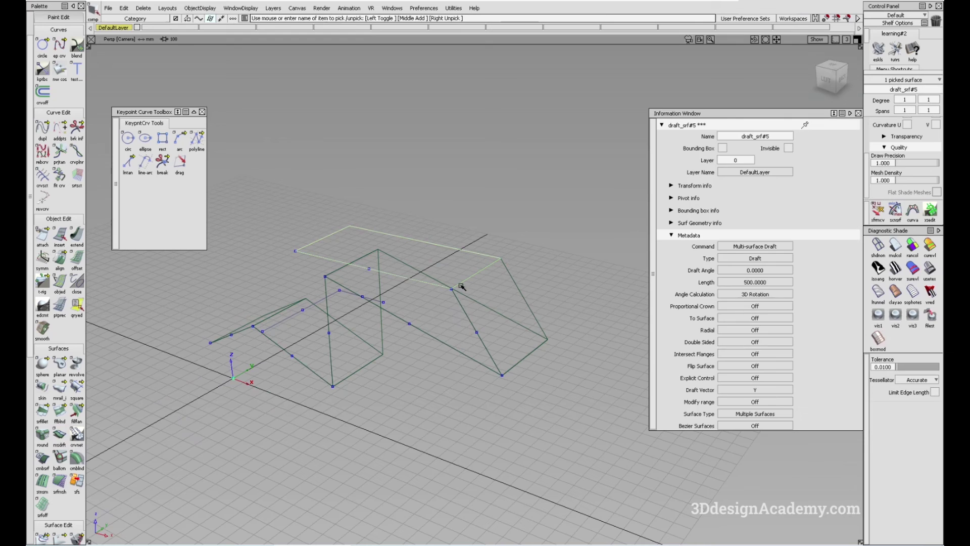
mouse_move(485, 307)
left_mouse_down("alt+shift")
mouse_move(574, 336)
mouse_move(493, 316)
left_mouse_up("alt+shift")
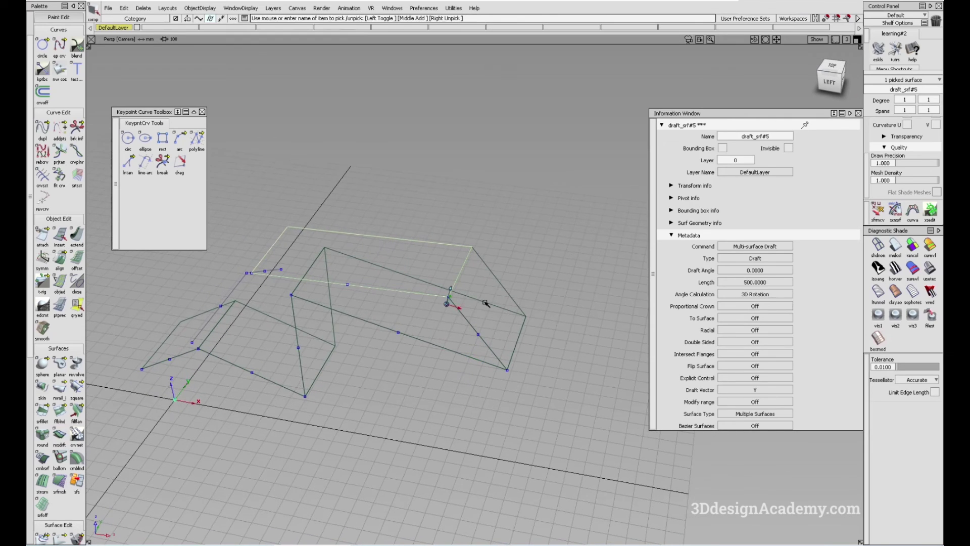
- Fillet the uppermost draft surface to its sloping neighbour with the 100 mm G2 chord settings, inspect the fillet and undo it
left_click(40, 413)
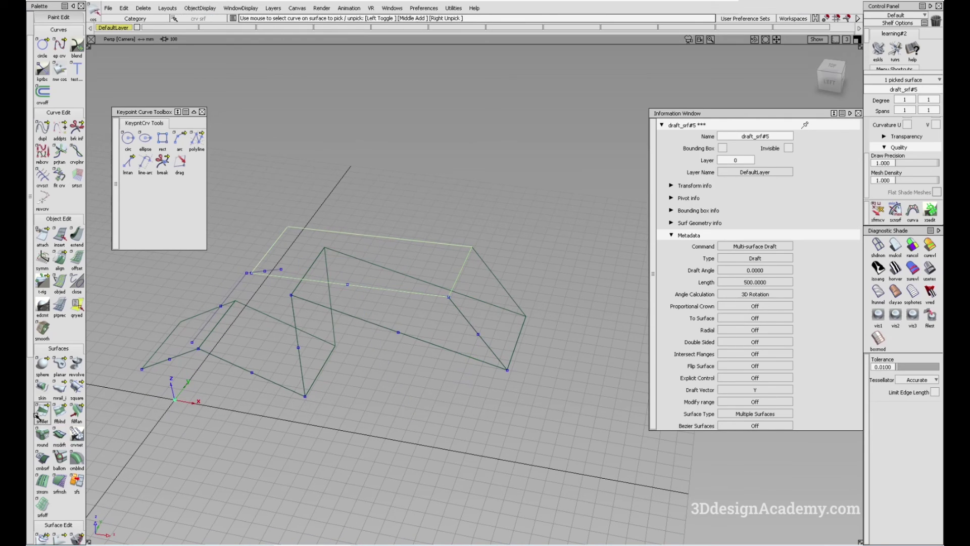
left_click(484, 260)
left_click(439, 295)
left_click_drag(541, 303, 495, 252, "alt+shift")
left_click_drag(535, 273, 505, 250, "alt+shift")
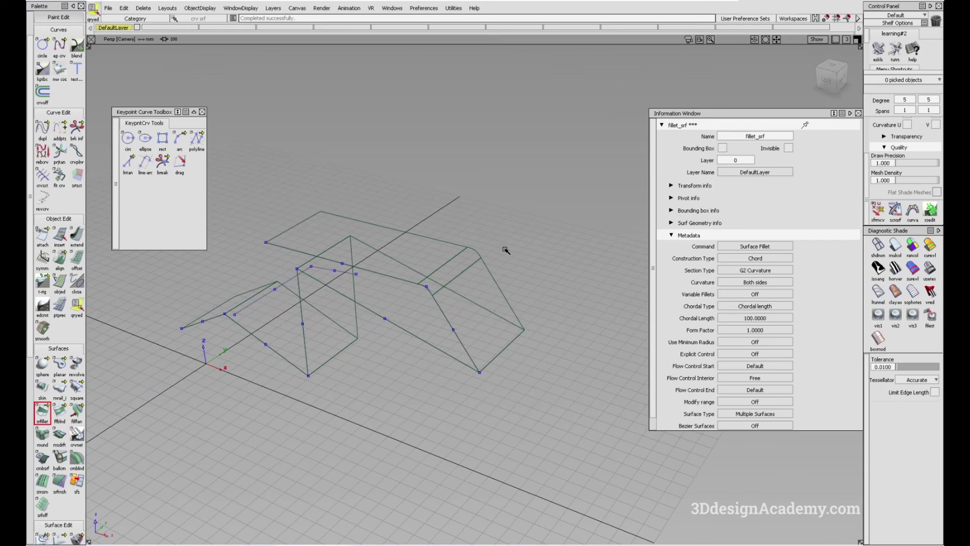
left_click(893, 439)
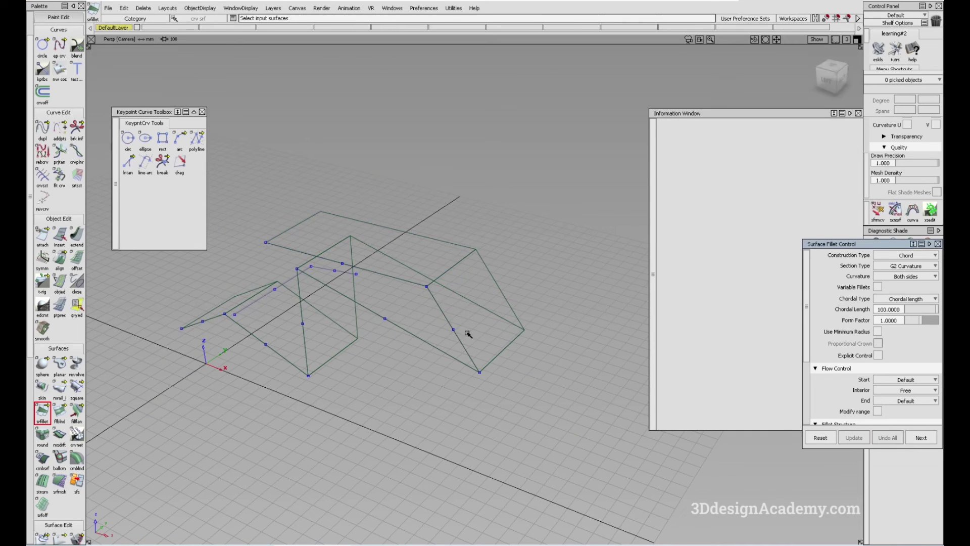
- Pick the six-segment polyline in the perspective view, examine its segment lengths and angles, and clear the selection
left_click_drag(468, 334, 424, 427, "alt+shift")
left_click_drag(425, 427, 438, 315, "ctrl+shift")
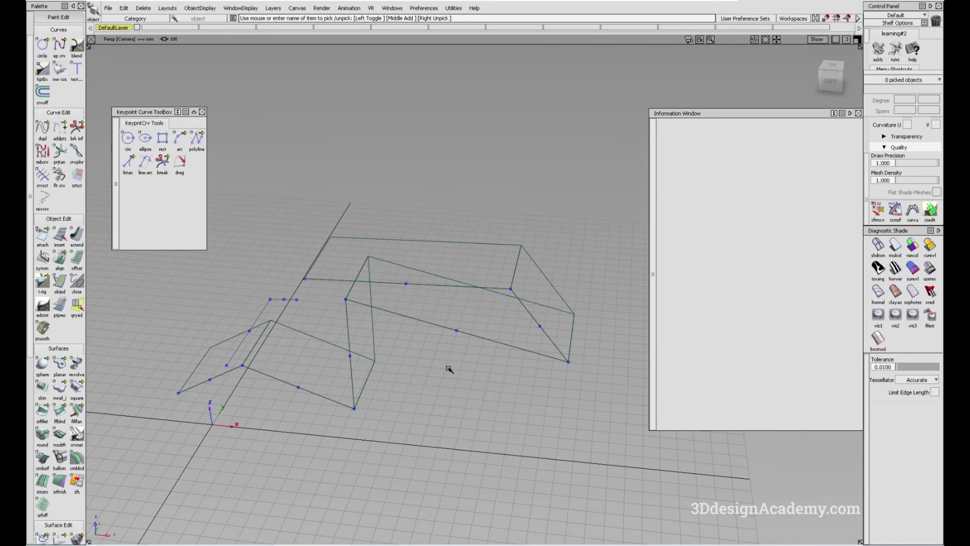
left_click(455, 332)
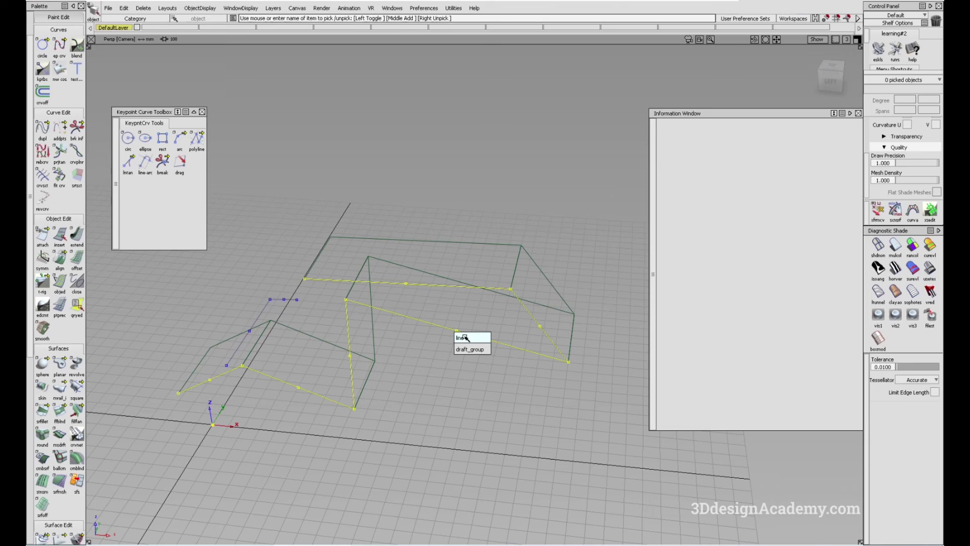
left_click(463, 337)
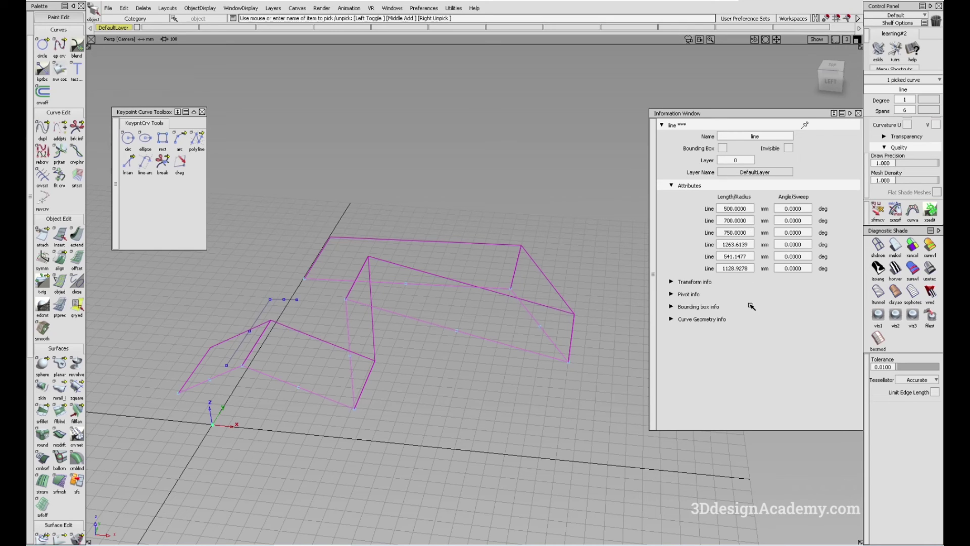
left_click(421, 398)
left_click(511, 287)
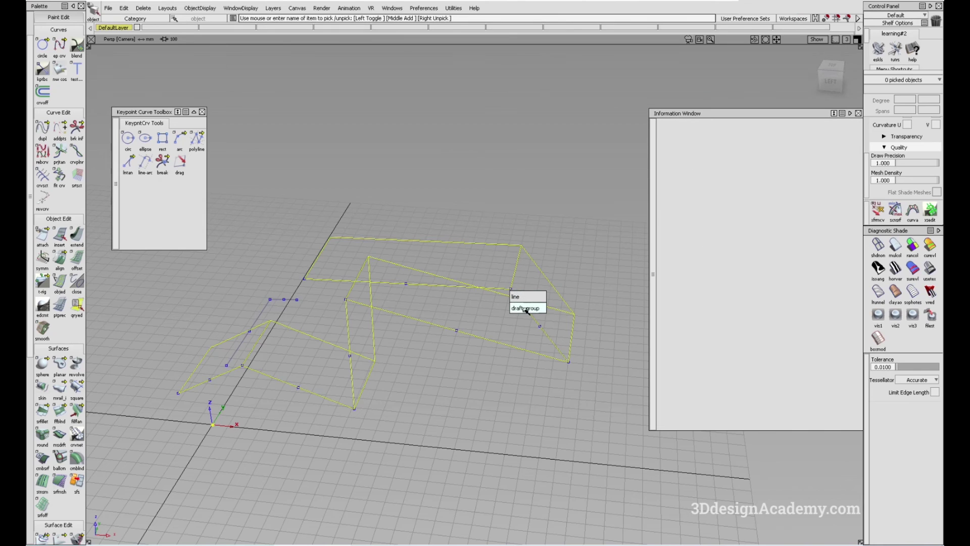
left_click(525, 296)
left_click_drag(498, 305, 501, 275, "alt+shift")
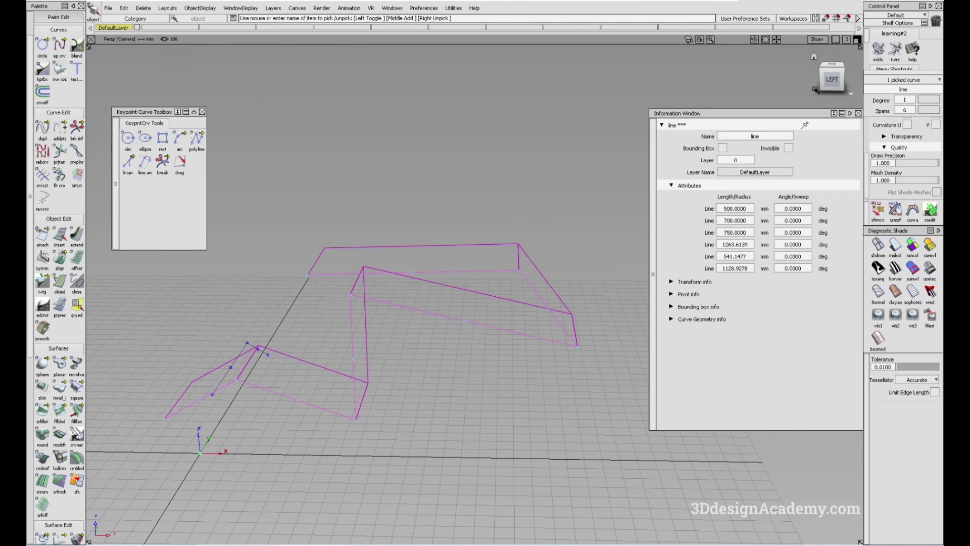
left_click(476, 418)
- Switch to the Left view, pick the polyline to examine its segment lengths and angles, and clear the selection
key("F6")
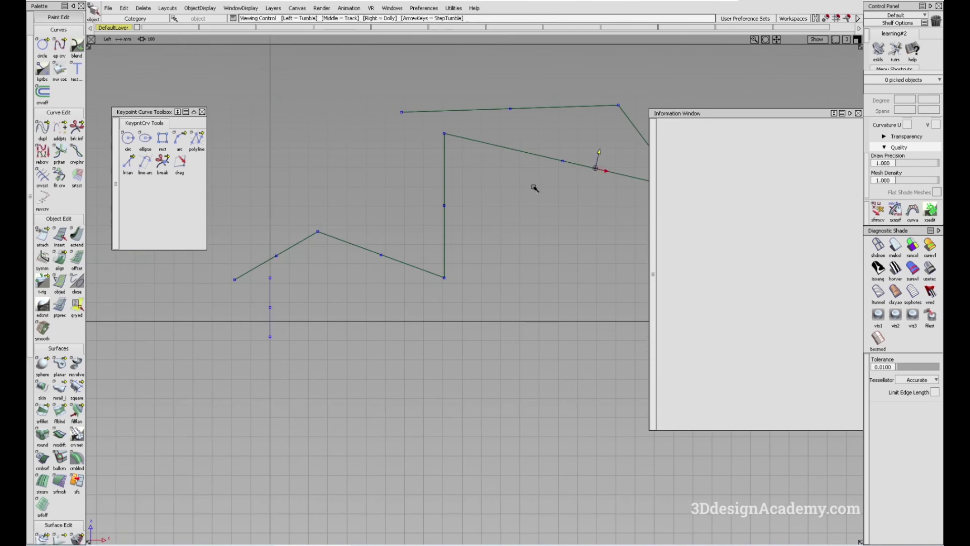
middle_click_drag(535, 188, 476, 188, "alt+shift")
left_click(503, 195)
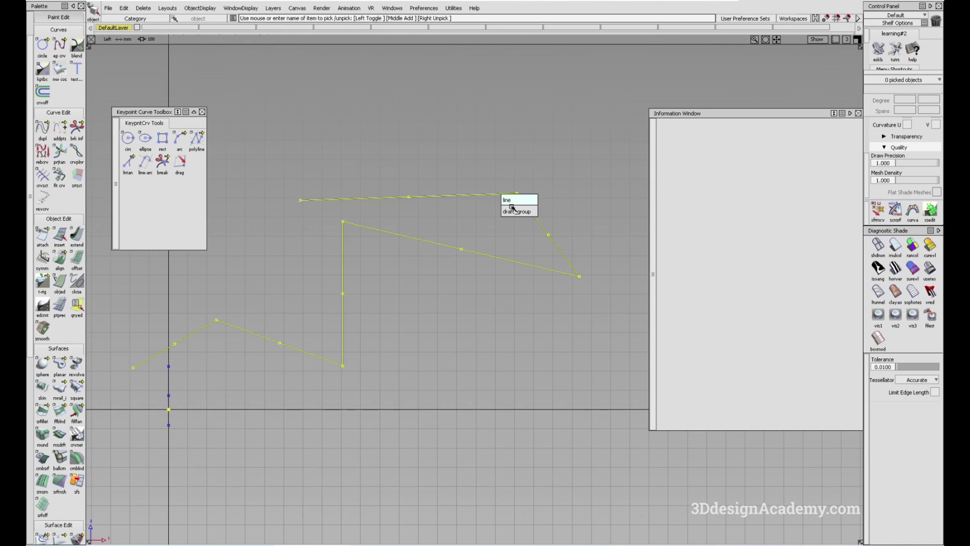
left_click(508, 200)
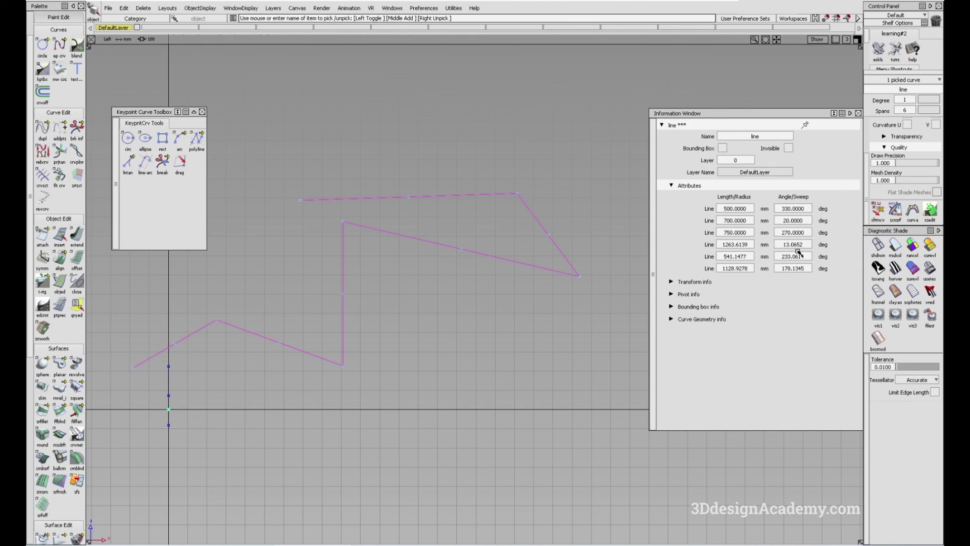
middle_click_drag(306, 333, 462, 330, "alt+shift")
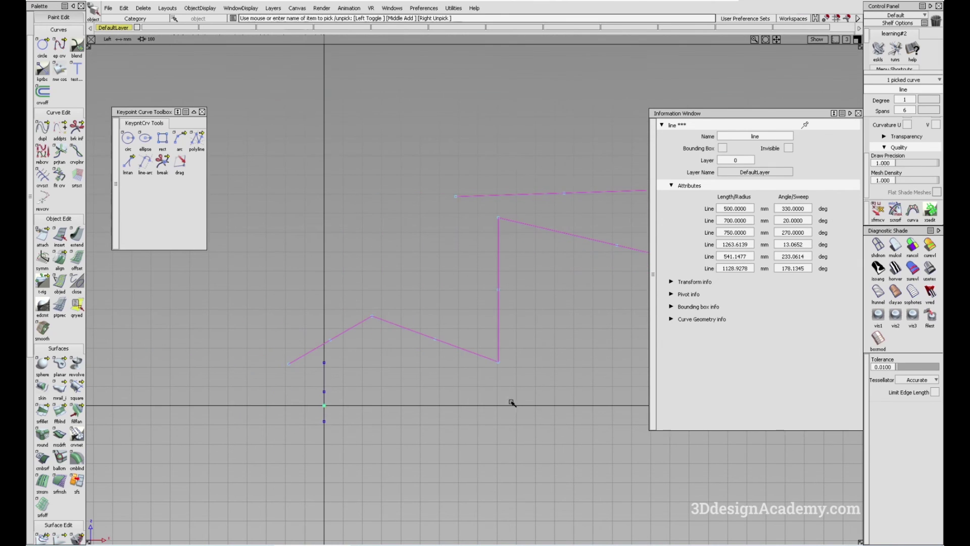
left_click_drag(518, 388, 468, 333)
middle_click_drag(529, 319, 442, 328, "alt+shift")
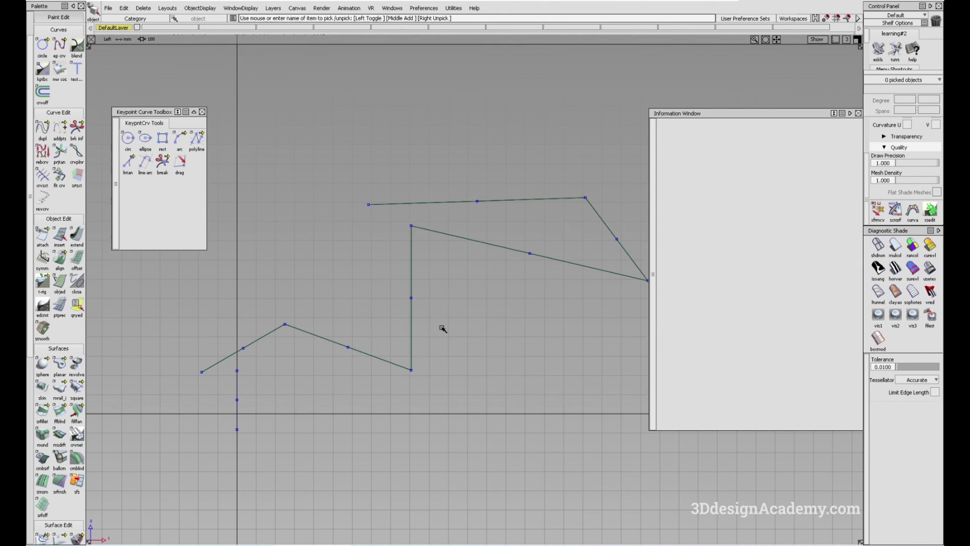